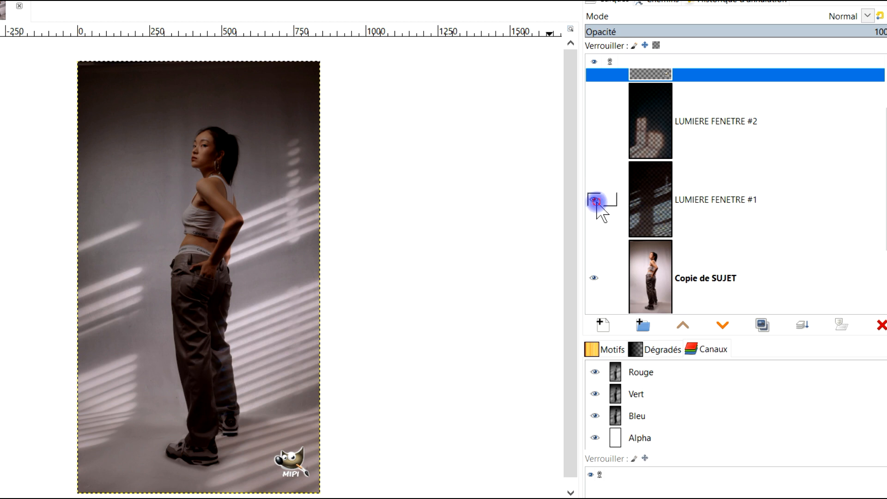
Step: Compare the LUMIERE FENETRE #1 and LUMIERE FENETRE #2 effects on the portrait by toggling each layer's visibility
left_click(594, 201)
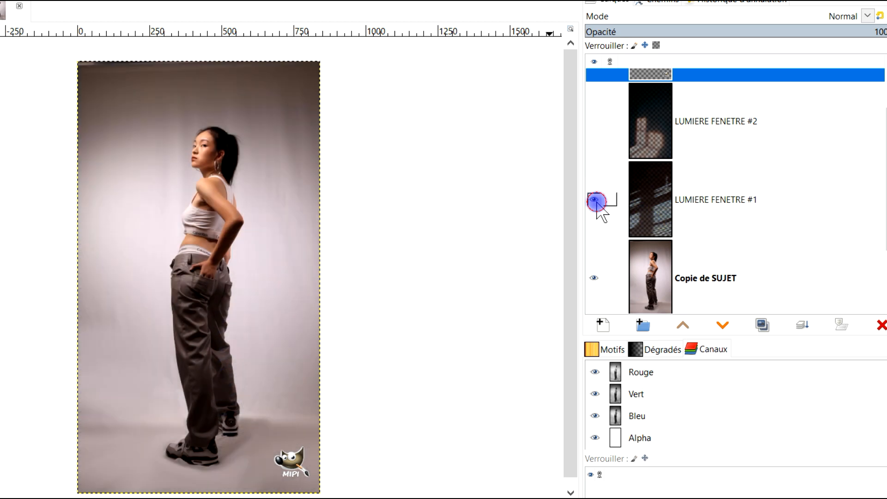
left_click(594, 121)
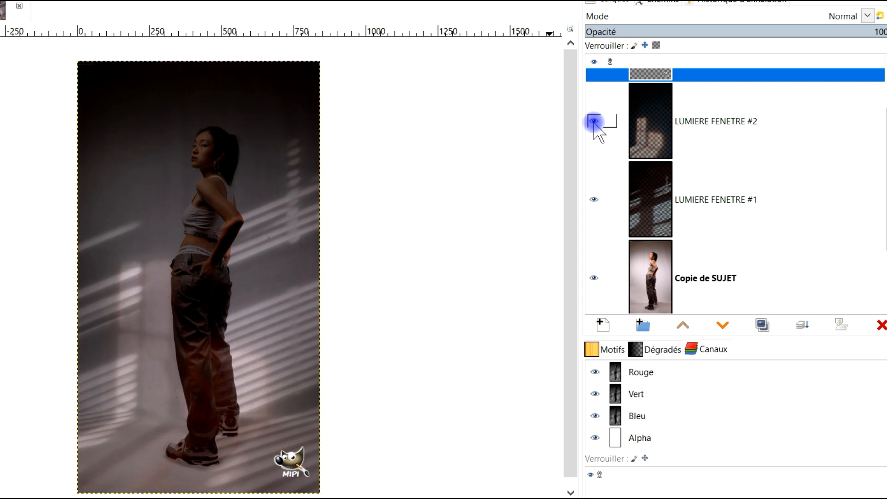
left_click(603, 199)
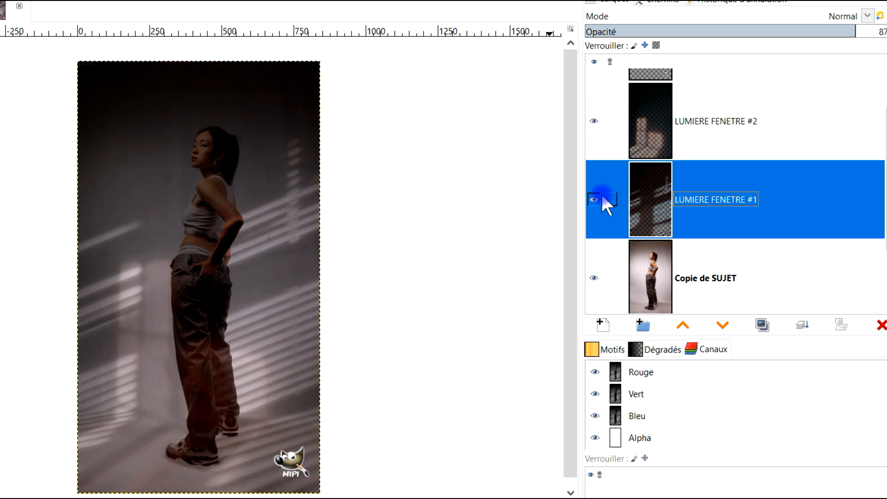
left_click(595, 200)
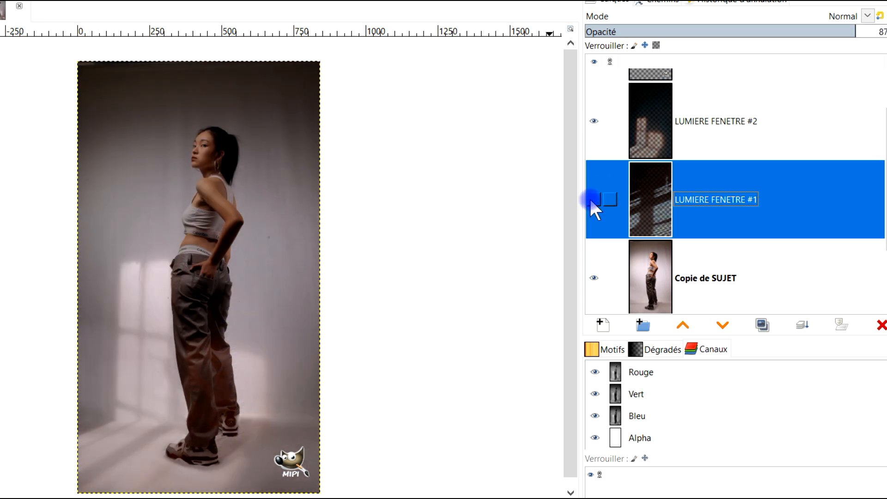
left_click(594, 199)
left_click(594, 121)
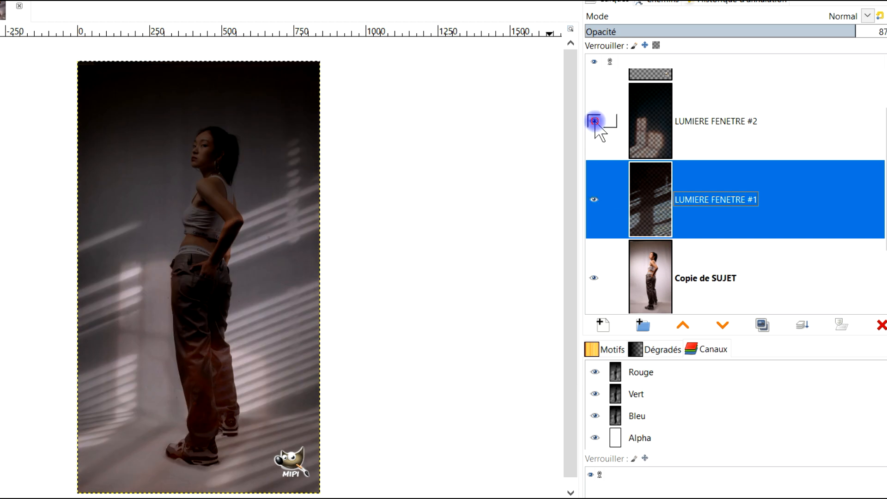
left_click(594, 200)
left_click(594, 200)
left_click(594, 121)
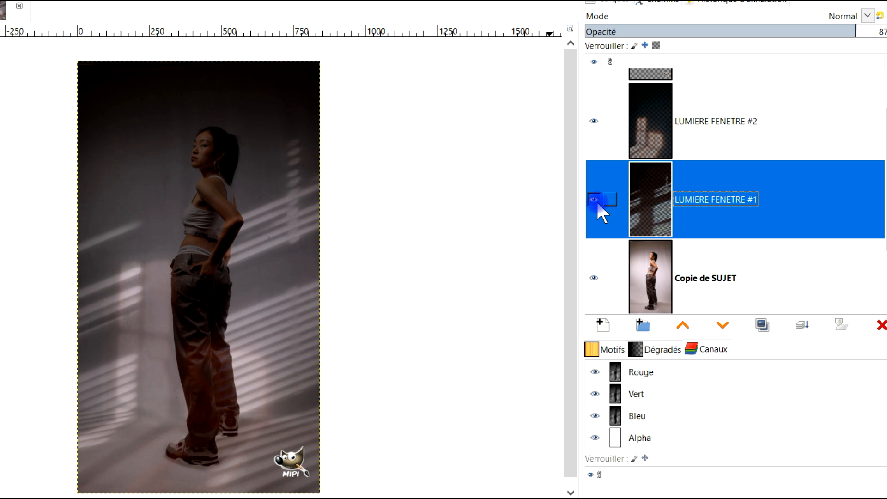
left_click(595, 199)
left_click(594, 121)
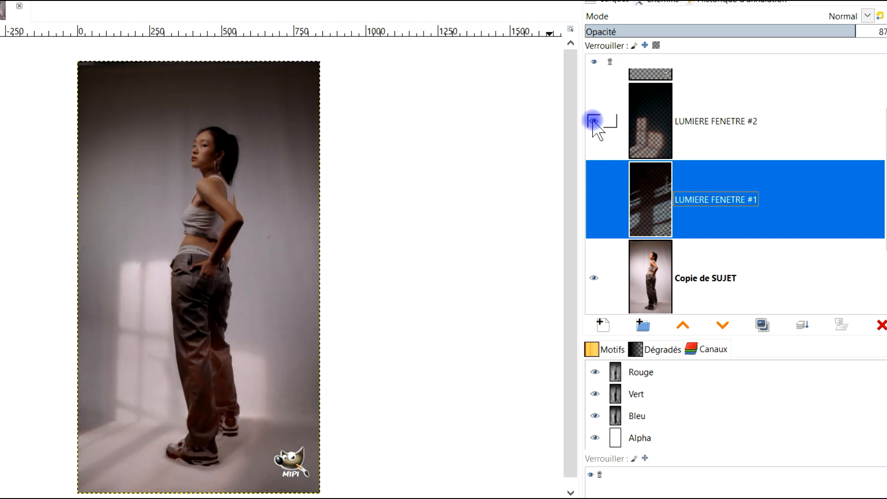
left_click(603, 184)
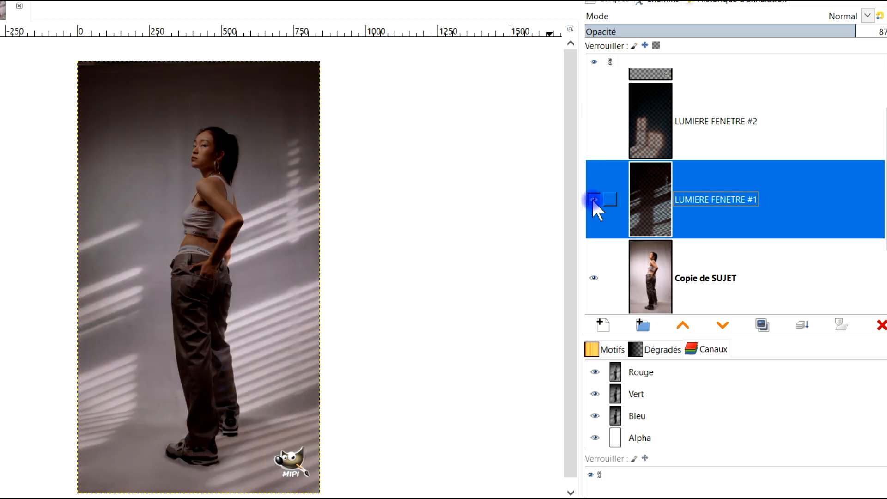
left_click(594, 200)
left_click(594, 121)
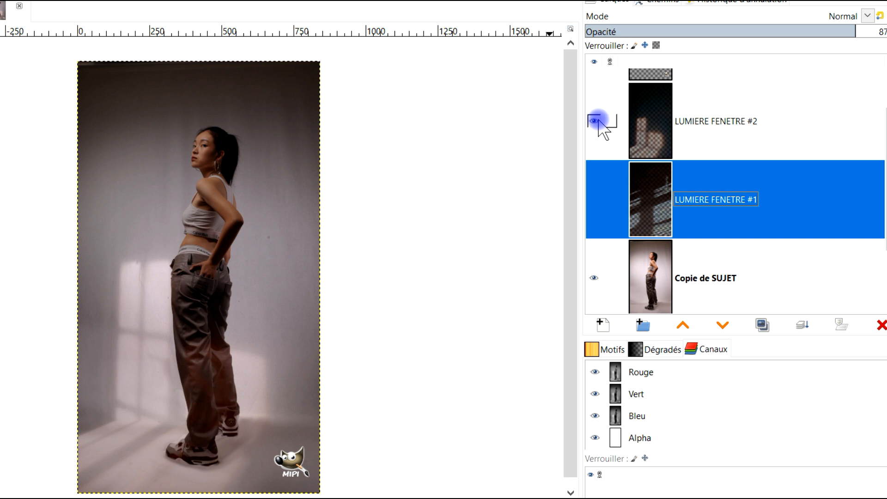
left_click(599, 120)
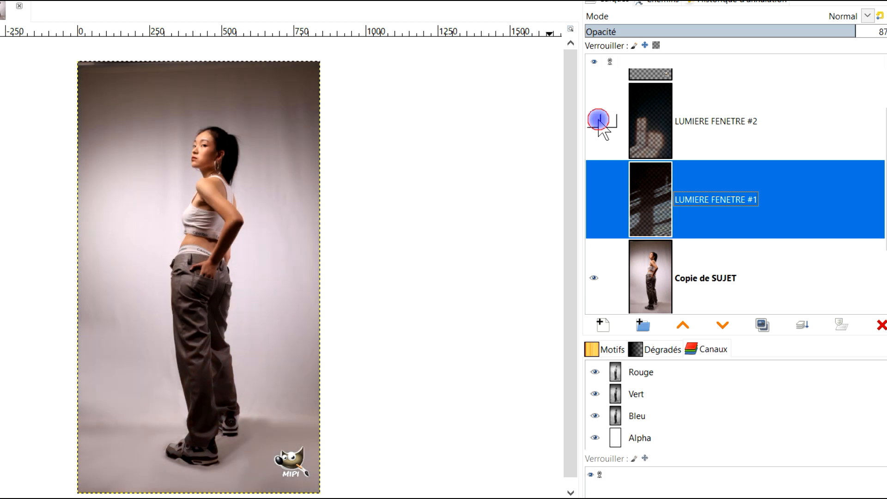
left_click(594, 200)
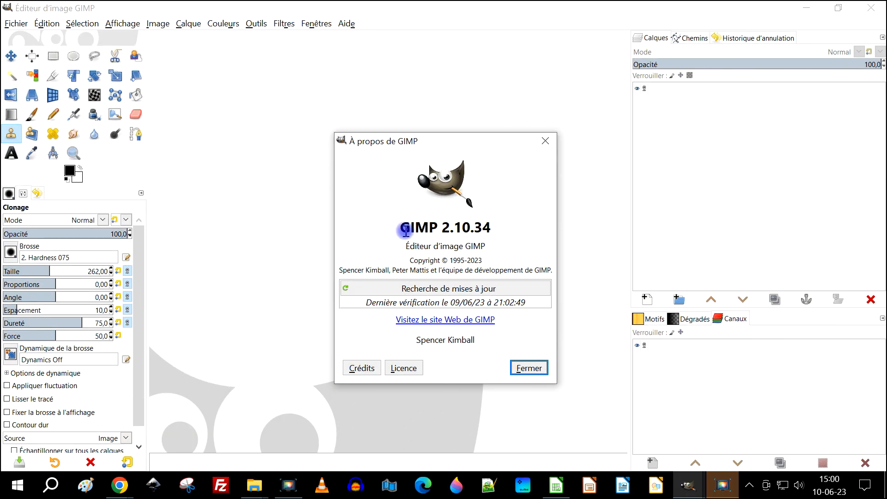
Step: Highlight the version in the About GIMP window, then close it and switch to the browser
left_click_drag(405, 230, 518, 238)
left_click(546, 140)
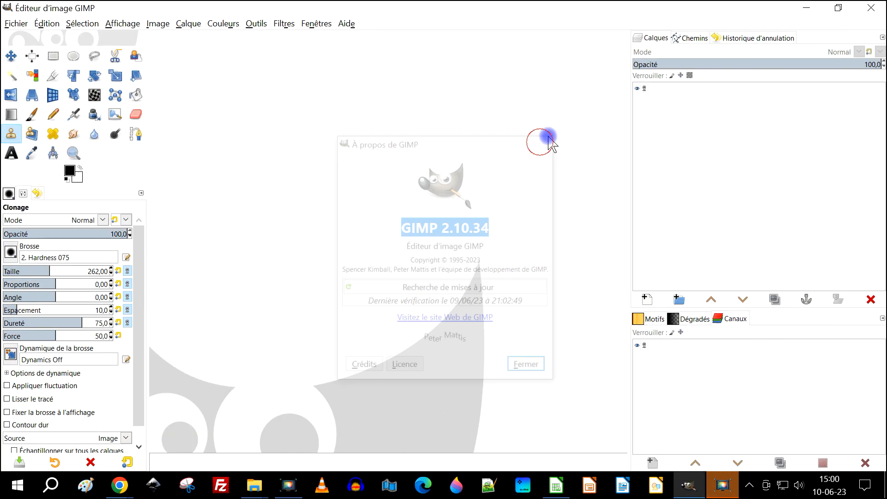
left_click(807, 8)
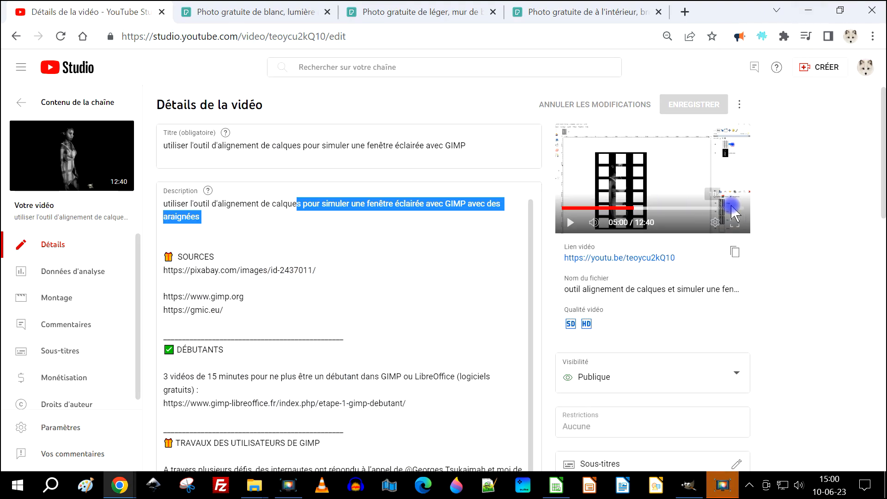
left_click(782, 200)
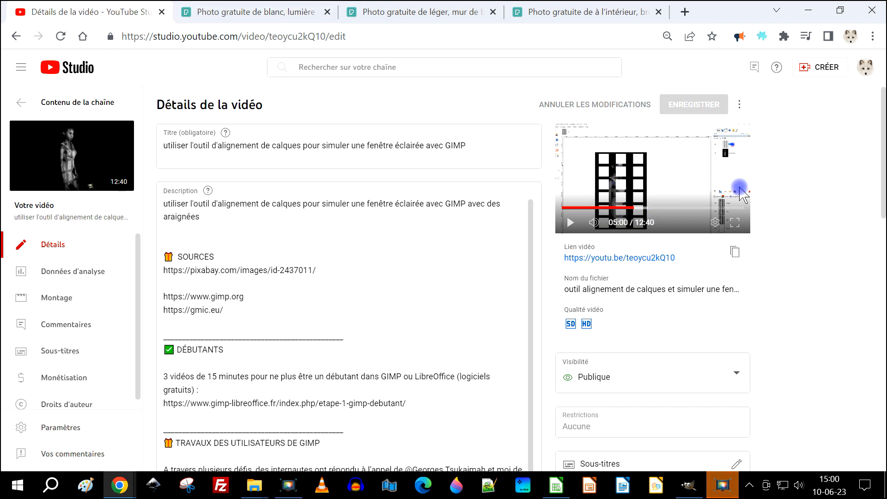
Step: Copy the photo of the standing woman from its Pexels page and show its available download sizes
left_click(610, 8)
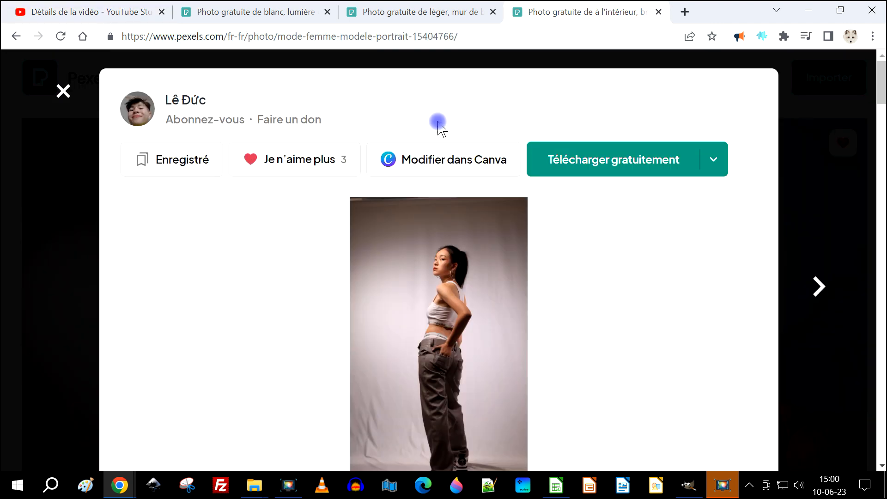
right_click(440, 262)
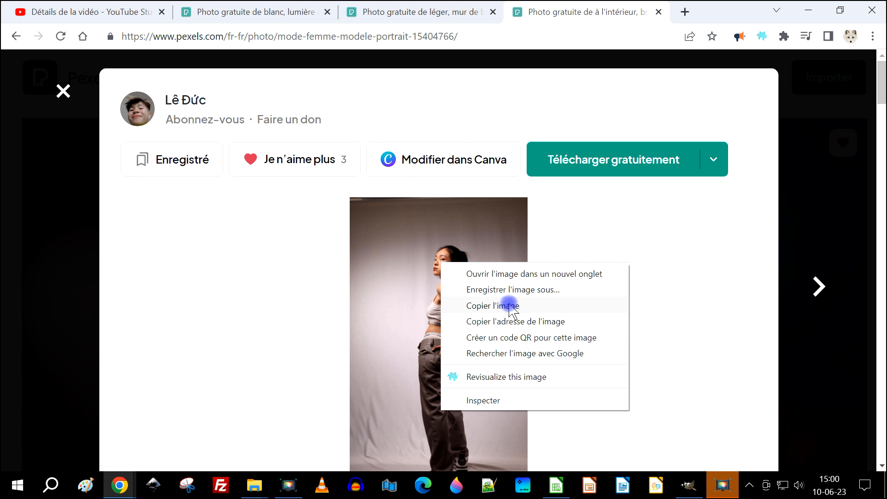
left_click(535, 306)
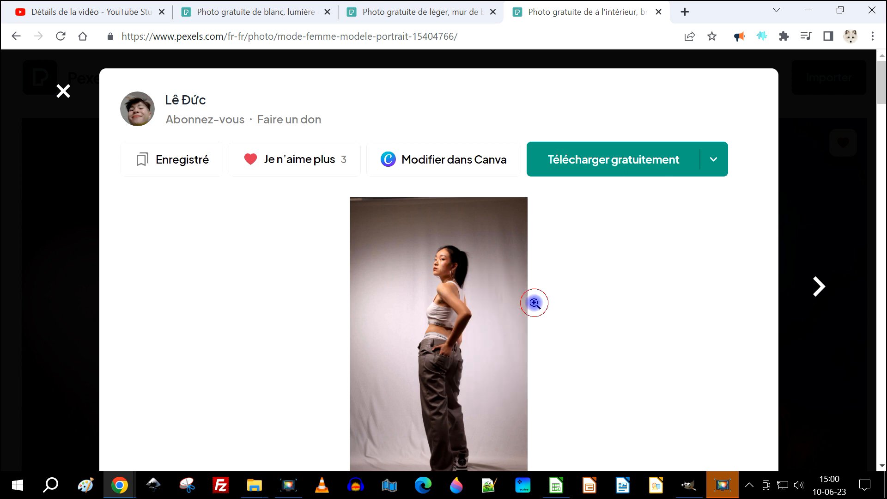
left_click(718, 159)
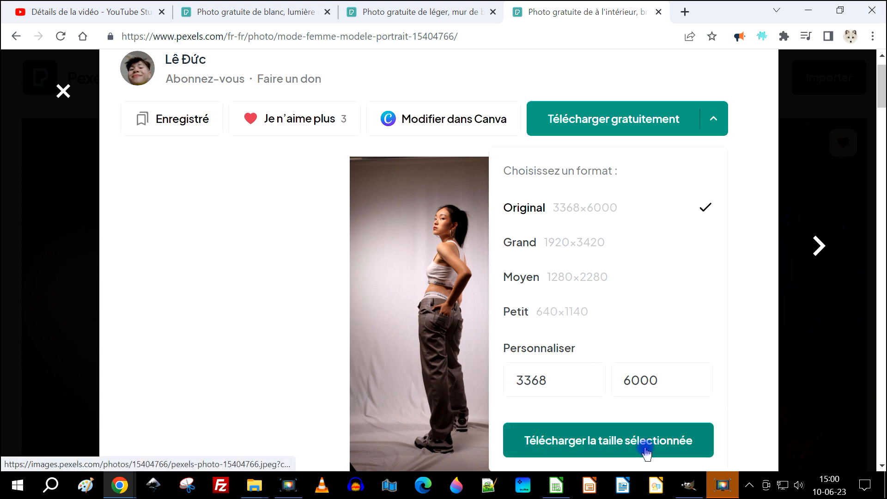
Step: Switch to GIMP and paste the copied photo of the woman as a new image
left_click(689, 483)
left_click(48, 28)
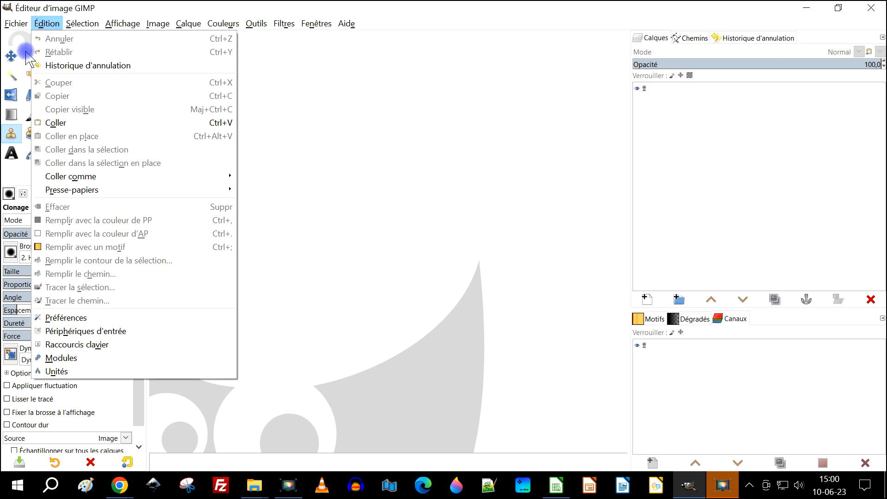
left_click(51, 123)
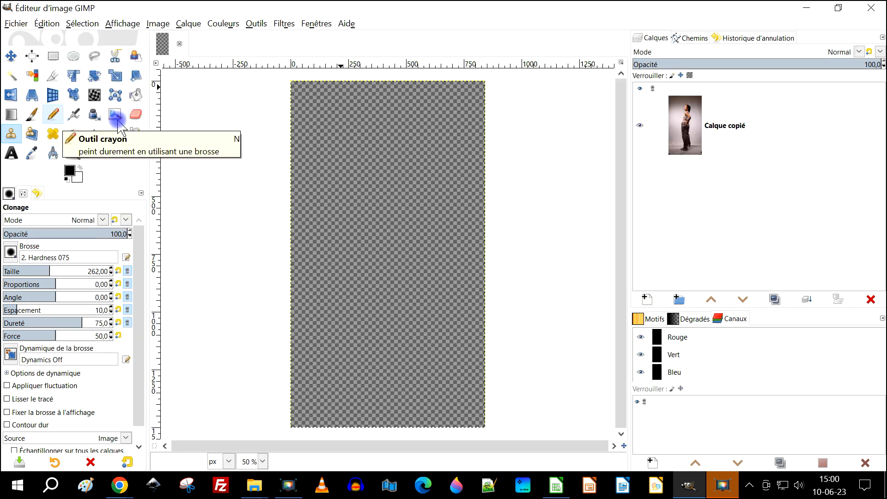
Step: Switch to the browser, view the two window-light photos on Pexels and like the one with blind shadows
left_click(806, 8)
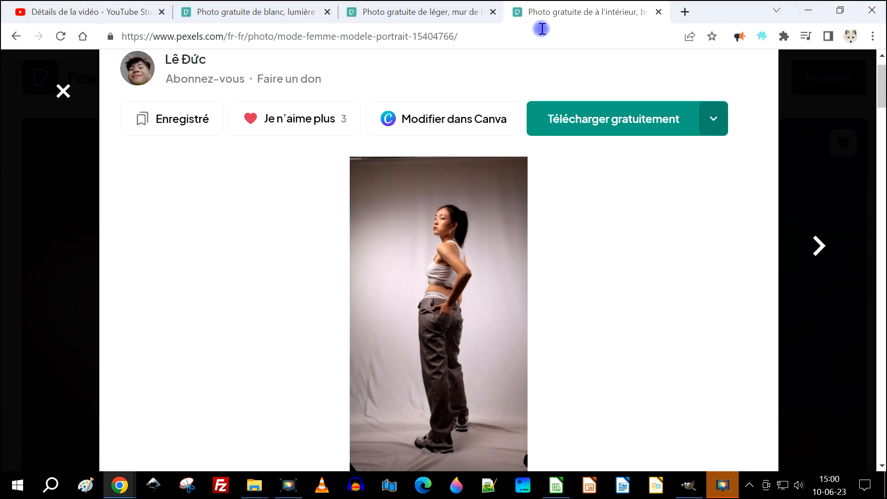
left_click(218, 10)
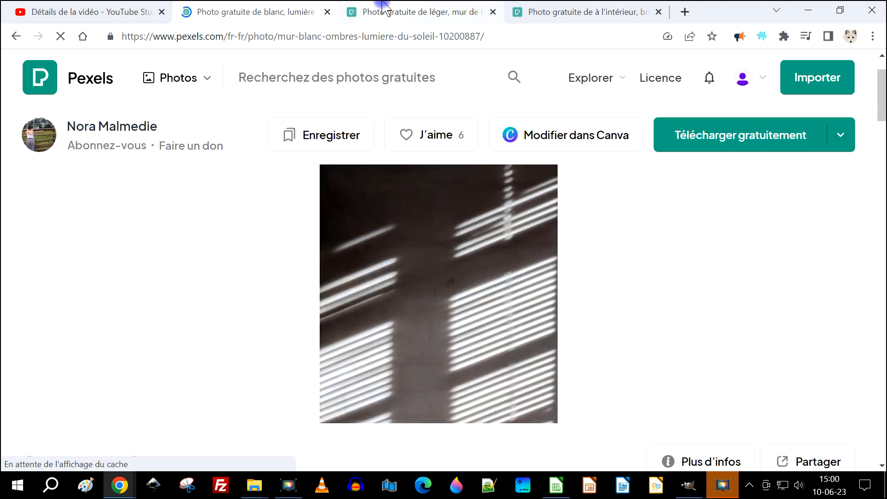
left_click(422, 13)
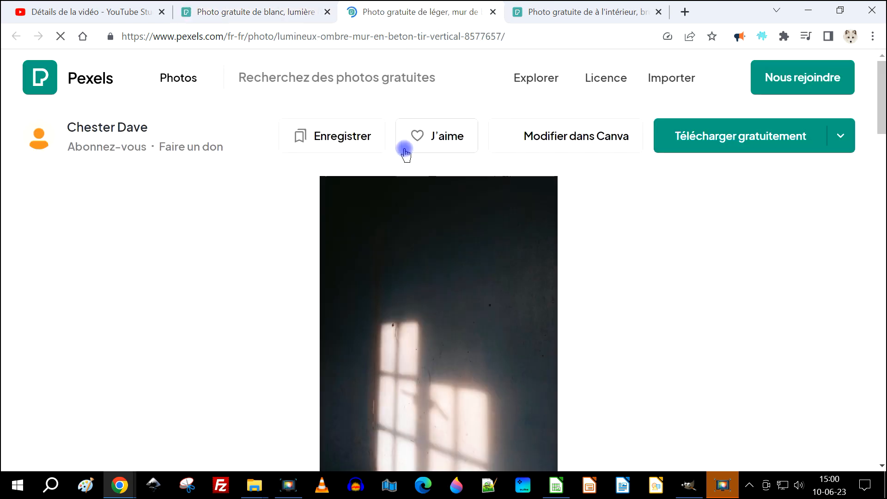
left_click(258, 11)
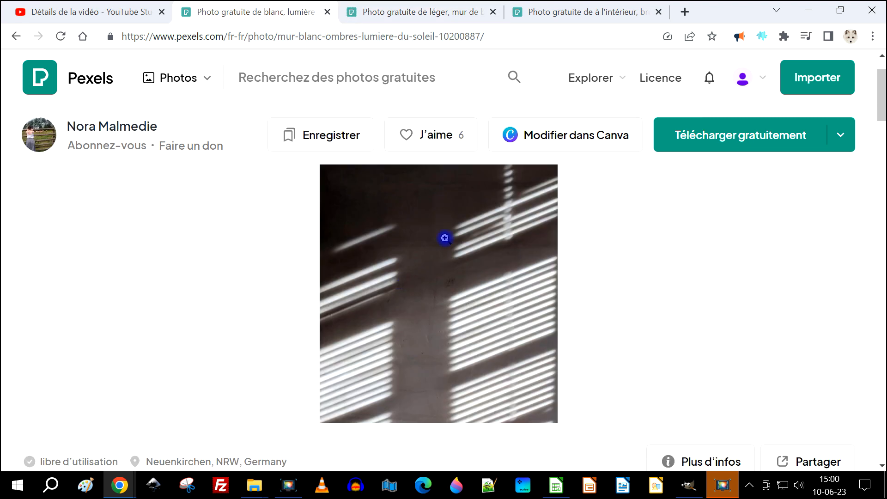
left_click(445, 135)
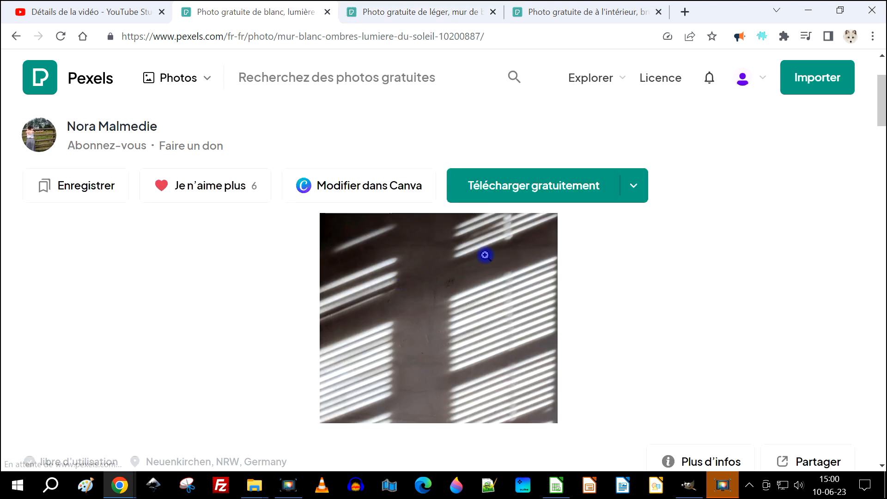
Step: Copy the blind-shadow photo from its Pexels page and show its available download sizes
right_click(400, 272)
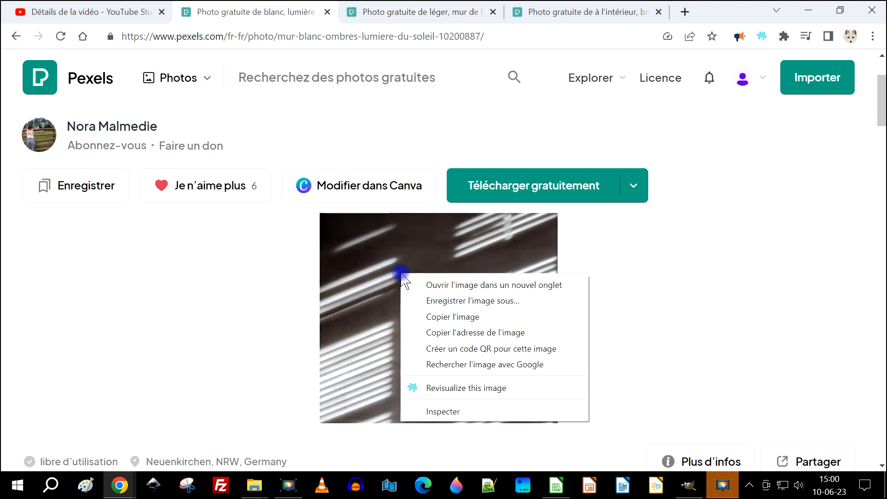
left_click(459, 317)
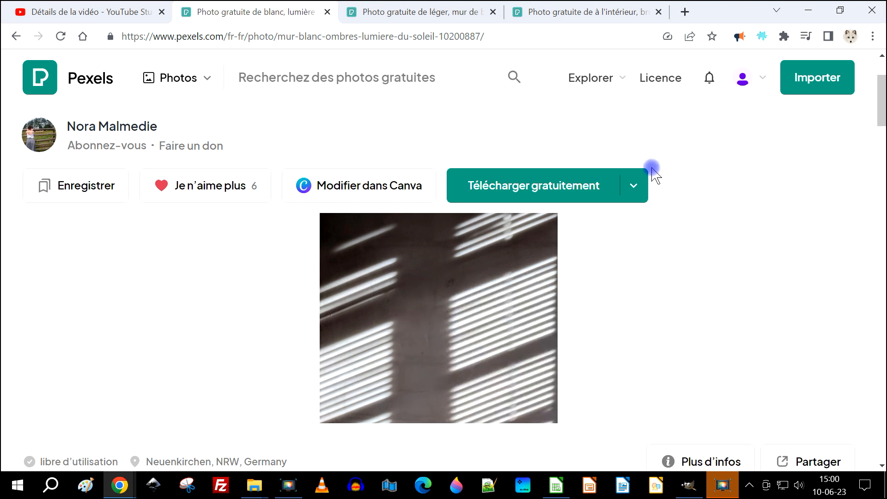
left_click(633, 186)
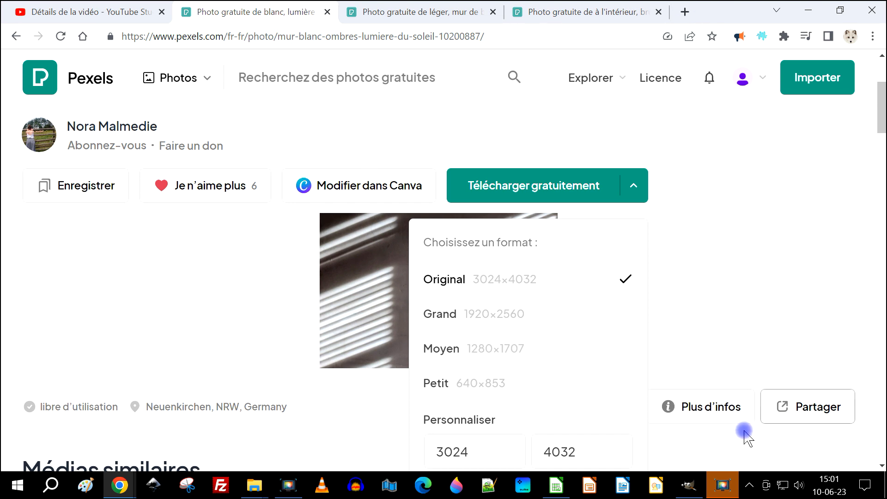
Step: Switch to GIMP and paste the blind-shadow photo as a new layer above the woman's photo
left_click(689, 486)
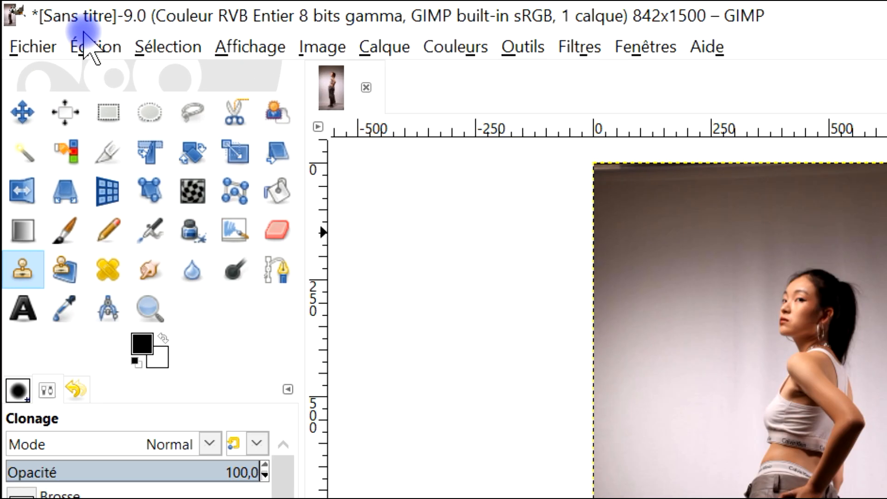
left_click(44, 23)
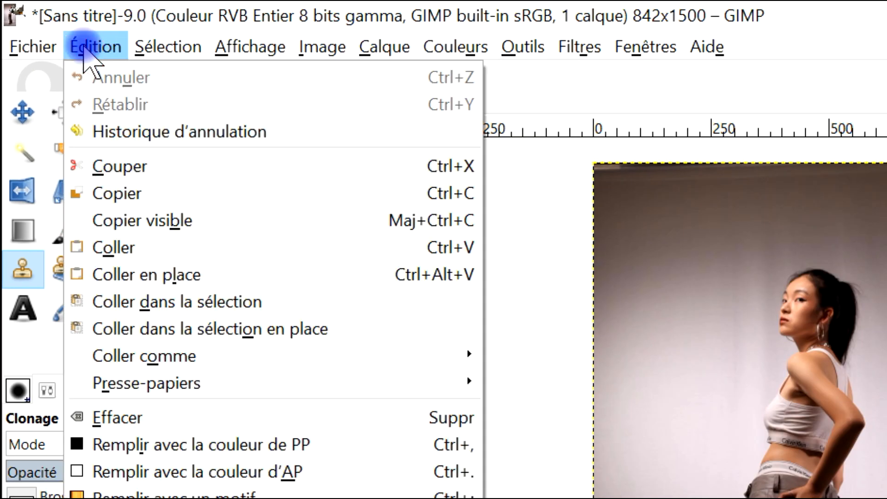
mouse_move(317, 361)
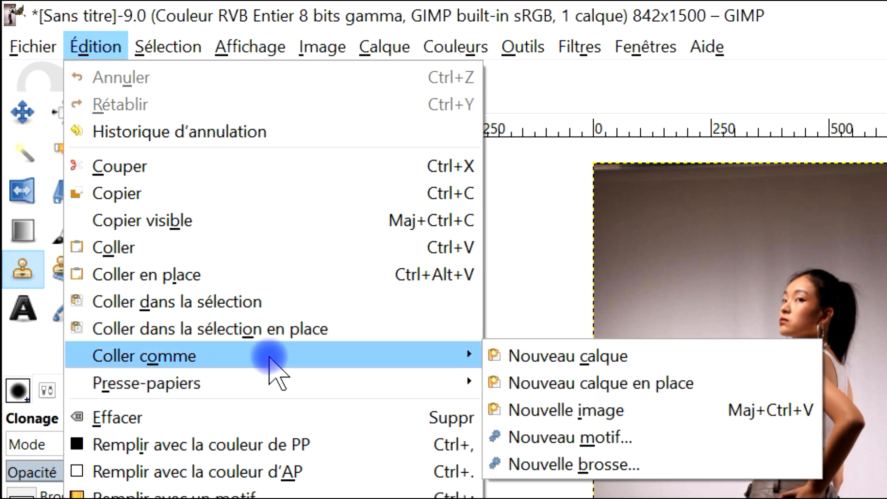
left_click(637, 358)
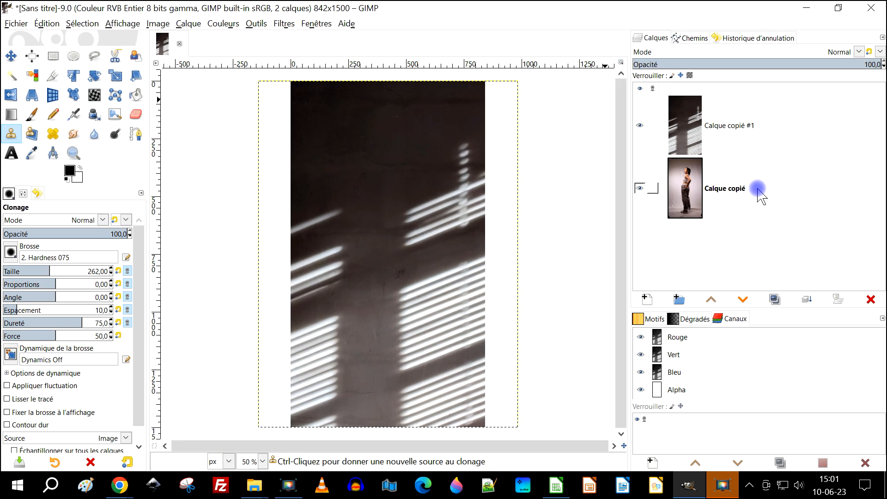
Step: Rename the blind-shadow photo layer as LUMIERE FENETRE
double_click(735, 130)
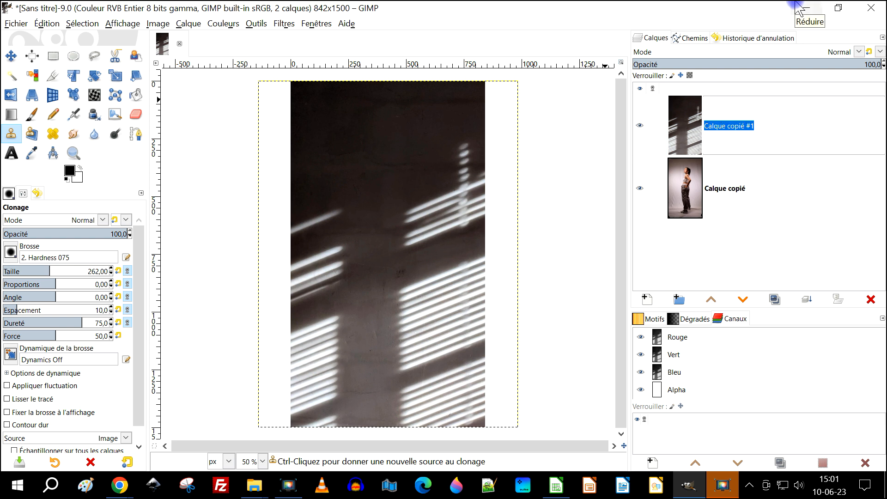
type("LUMI7")
key("BackSpace")
type("ERE")
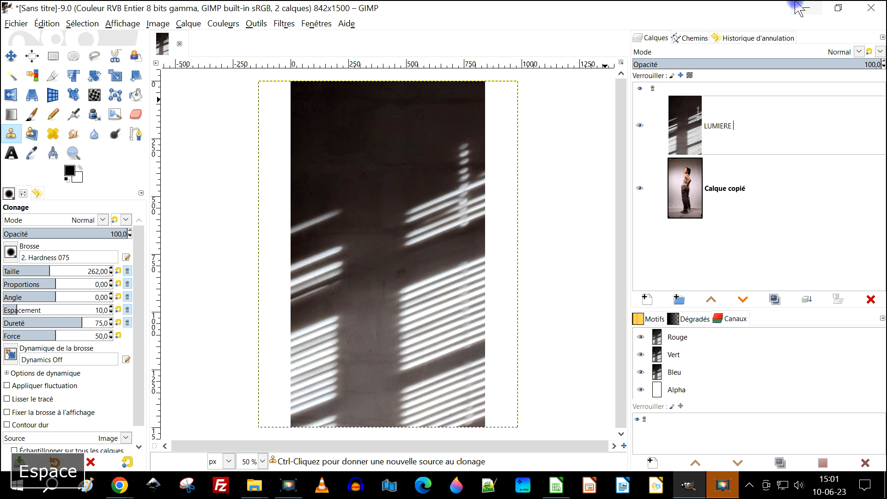
type(" FEN")
key("Caps_Lock")
type("^^etre")
key("BackSpace")
key("BackSpace")
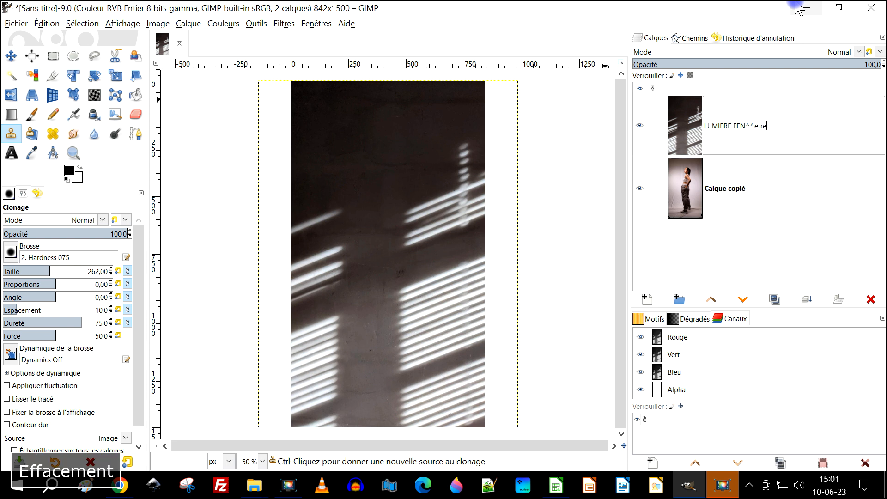
key("Caps_Lock")
key("BackSpace")
type("E")
key("BackSpace")
type("ETRE")
key("Return")
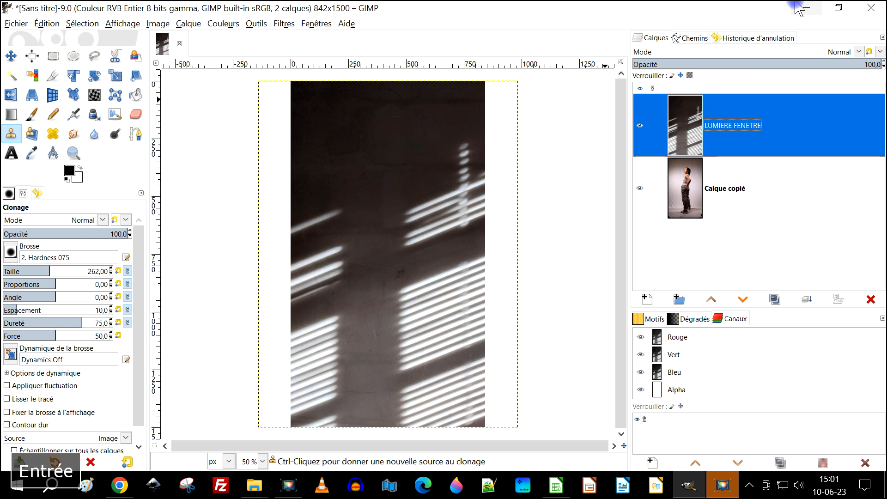
Step: Rename the layer with the woman's photo as SUJET
double_click(733, 189)
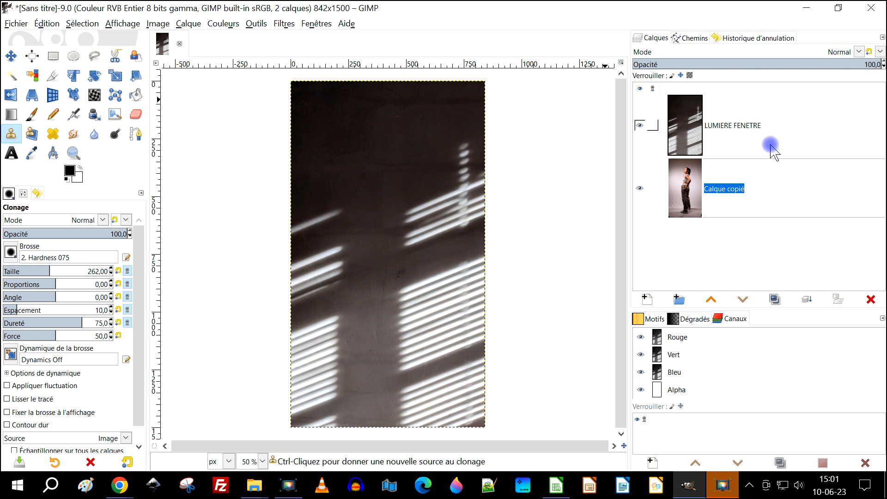
type("SUJET")
key("Return")
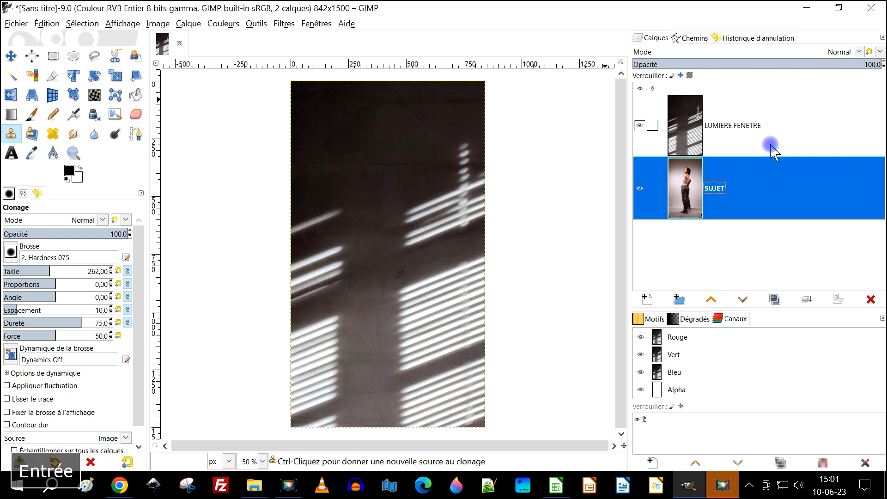
Step: Start the Color to Alpha operation with white on the LUMIERE FENETRE layer
left_click(696, 134)
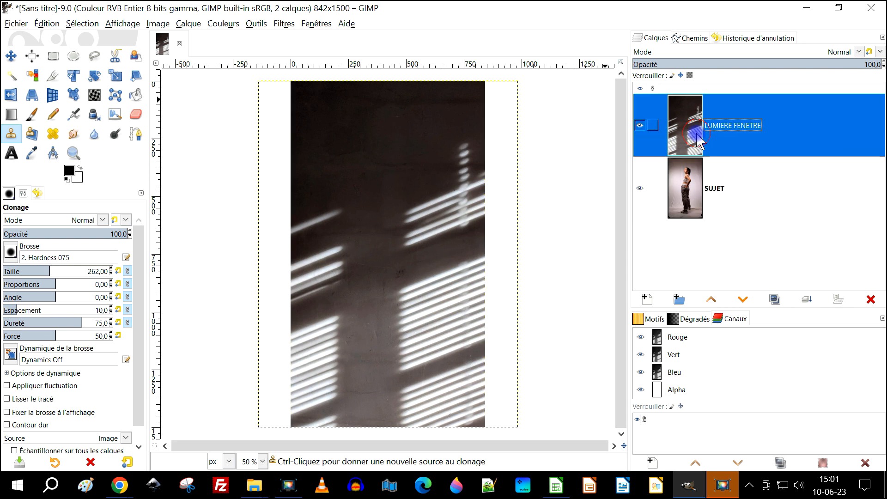
scroll(355, 275, "down", 2)
scroll(355, 321, "up", 2)
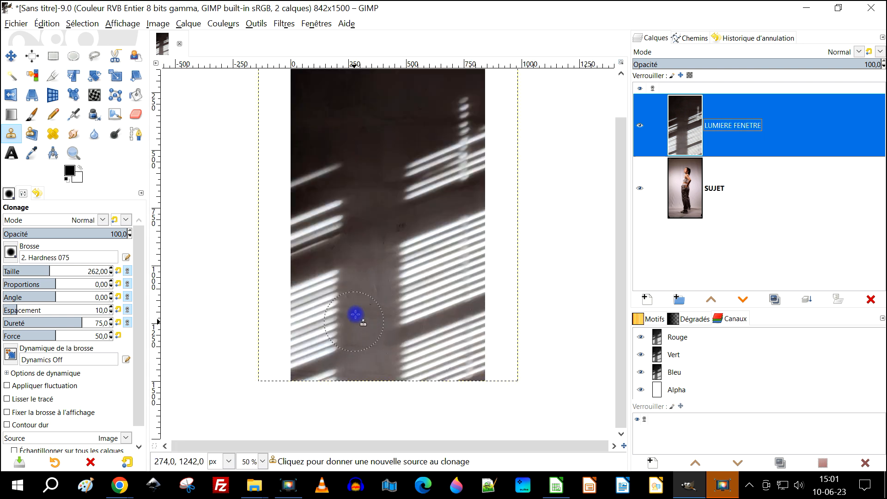
left_click_drag(443, 215, 441, 265)
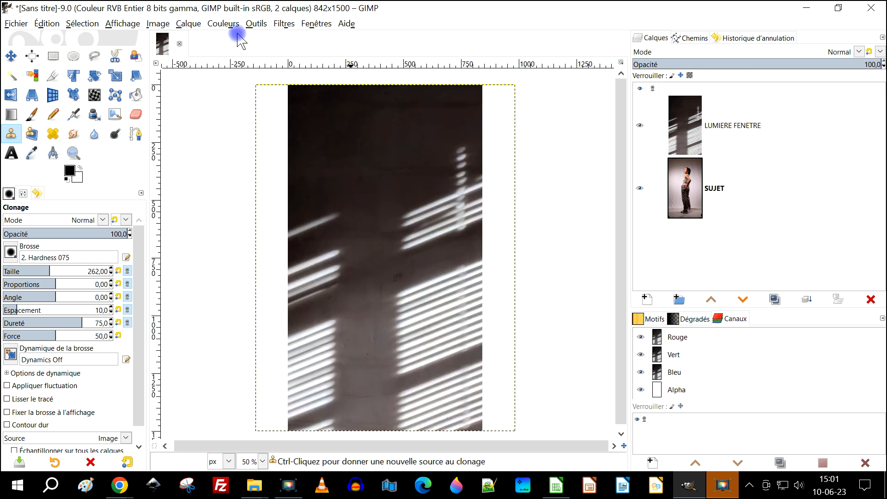
left_click(284, 23)
mouse_move(226, 24)
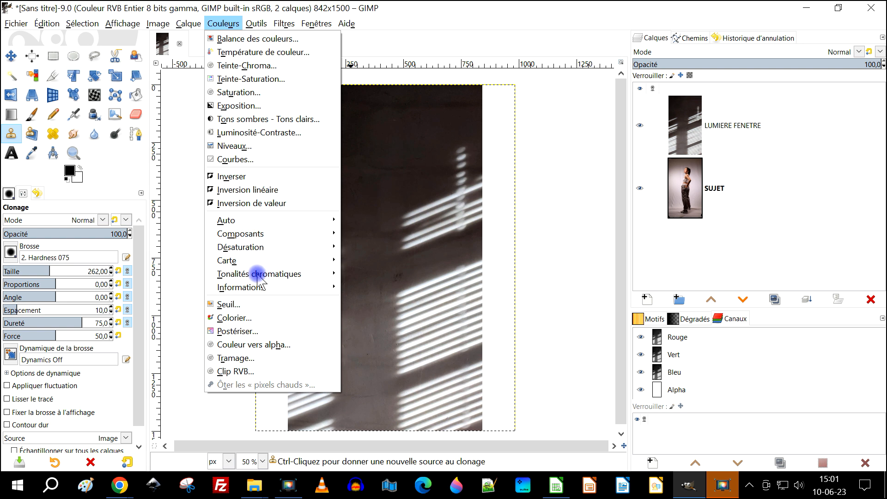
left_click(267, 345)
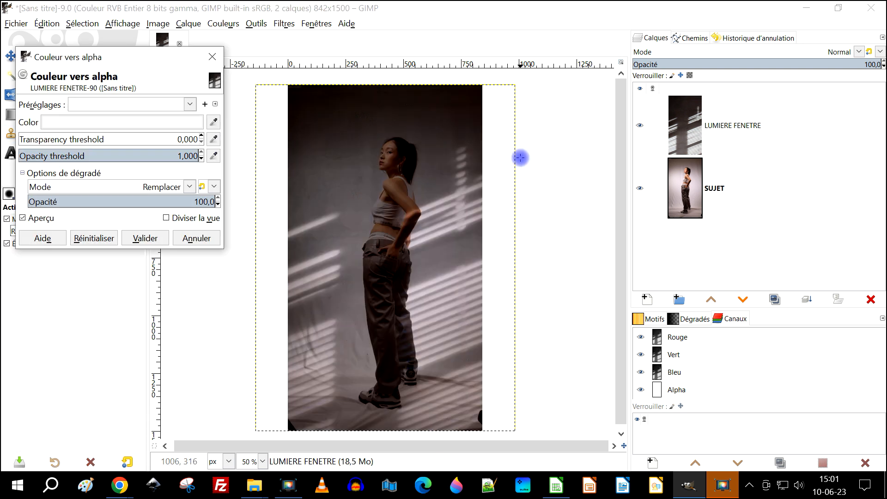
Step: Try other transparency thresholds, set the threshold back to 0 with opacity threshold 1, and apply Color to Alpha
left_click_drag(168, 152, 243, 154)
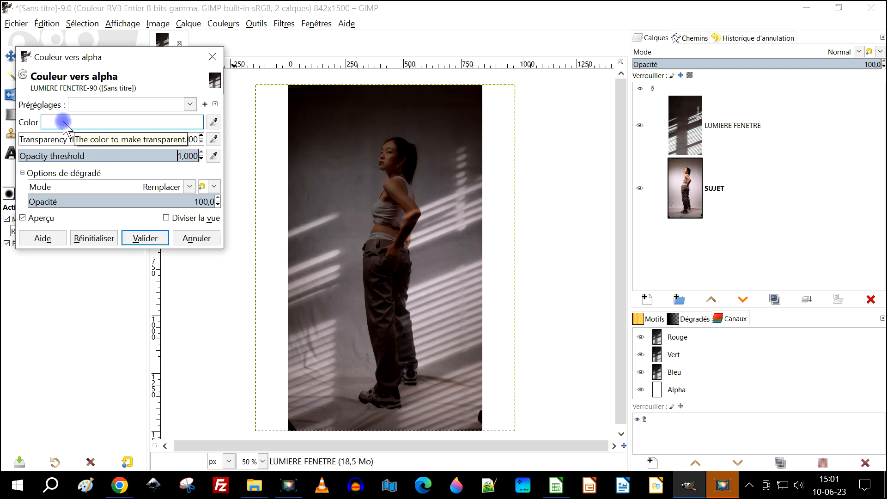
mouse_move(46, 140)
left_mouse_down()
mouse_move(74, 139)
mouse_move(42, 143)
left_mouse_up()
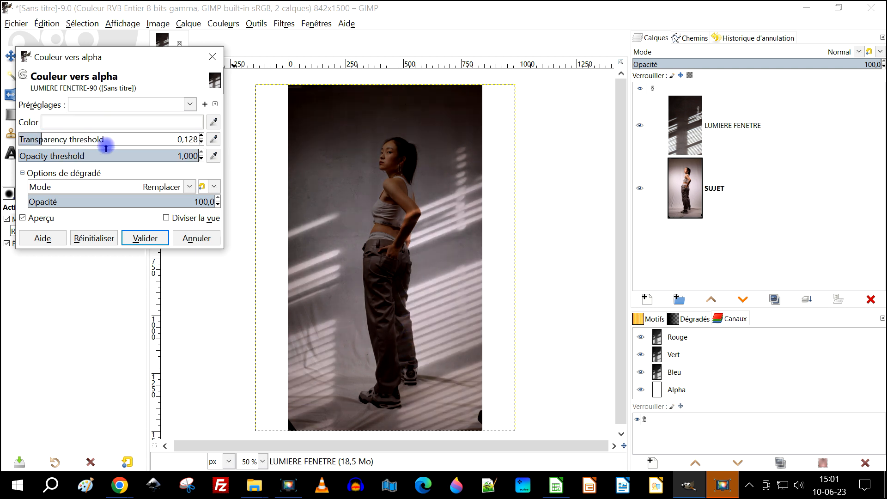
left_click(36, 137)
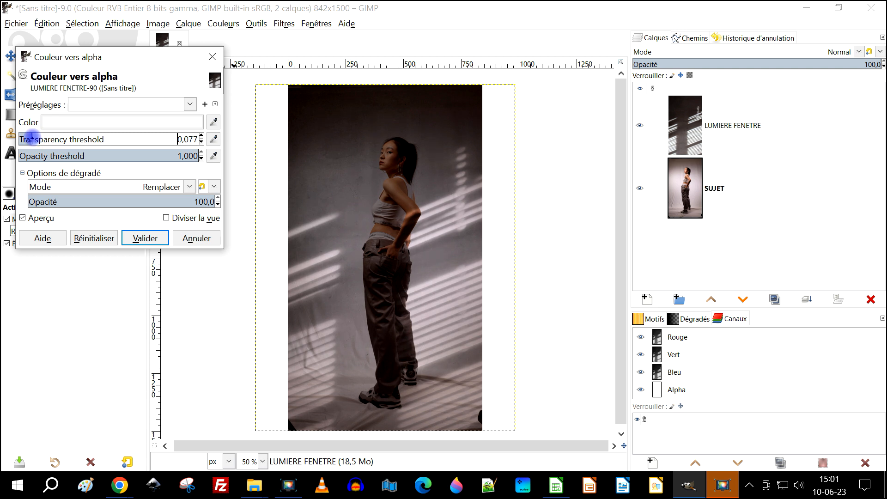
left_click_drag(81, 140, 8, 135)
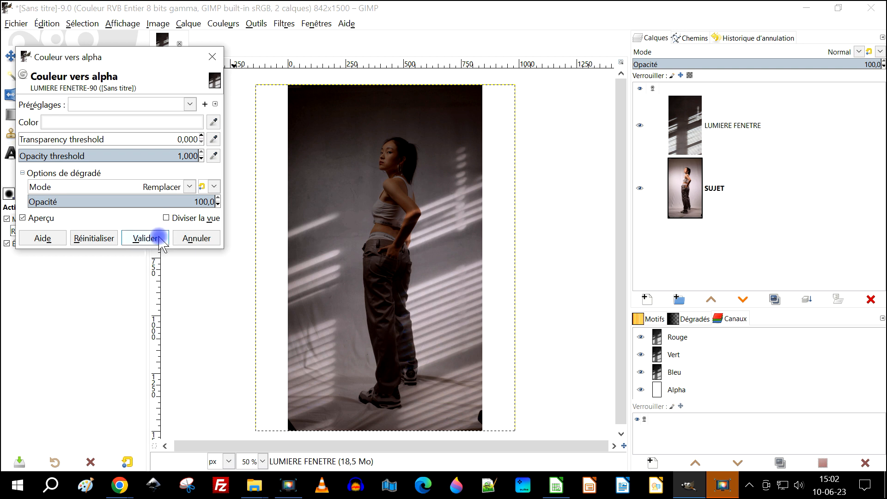
left_click(145, 238)
Step: Select the floor area of the LUMIERE FENETRE layer with a rectangle about 1500 × 380 px, from the wall-floor line down
scroll(532, 319, "down", 2)
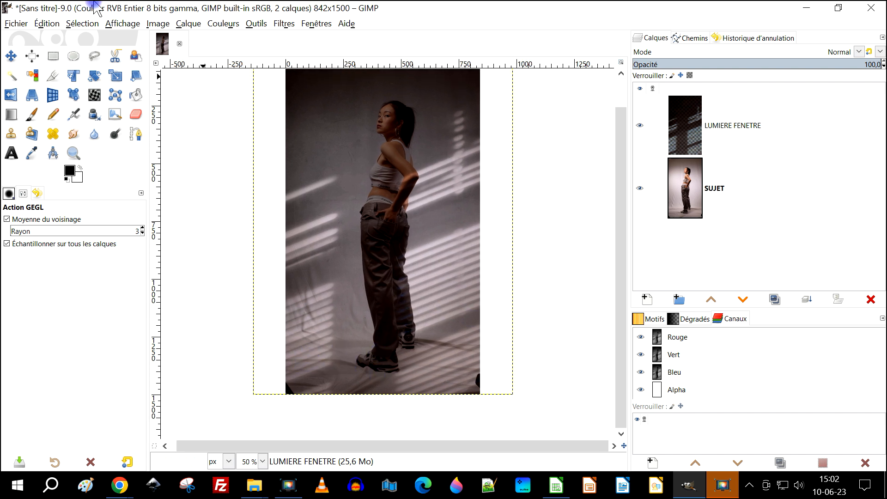
left_click(52, 57)
left_click(698, 144)
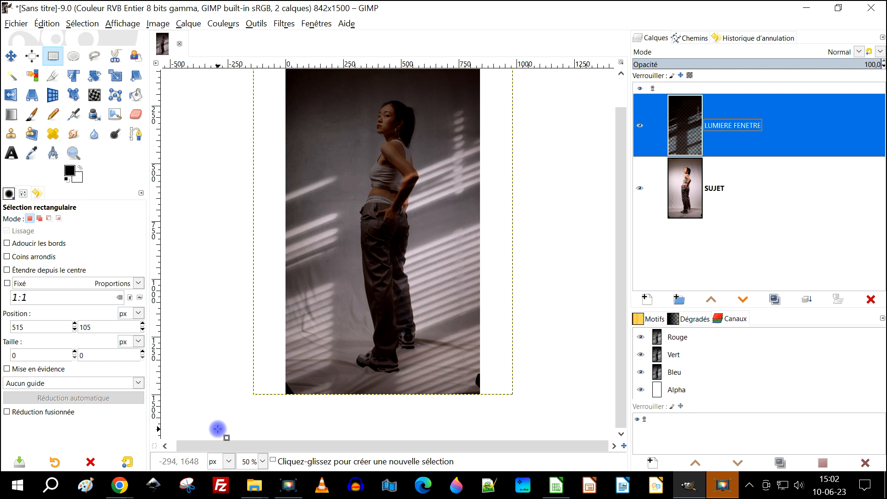
left_click_drag(208, 417, 555, 332)
mouse_move(383, 335)
left_mouse_down()
mouse_move(388, 325)
mouse_move(393, 333)
left_mouse_up()
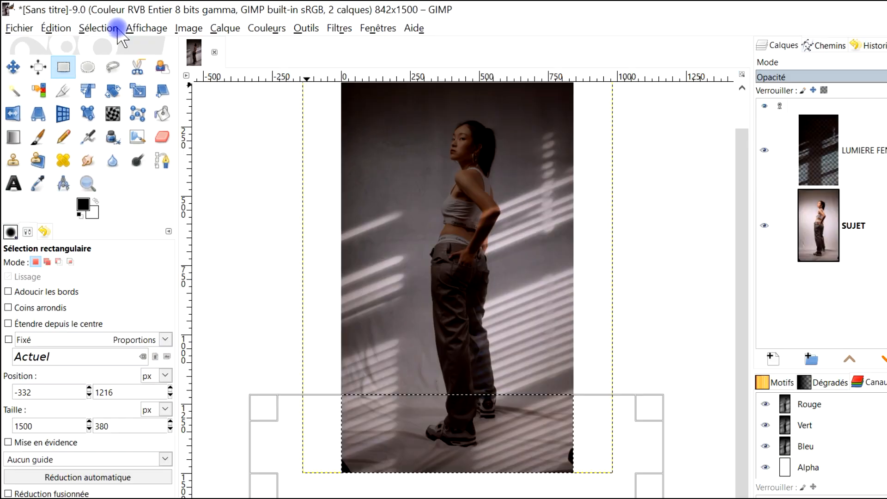
Step: Cut the selected floor area and paste it back in place as a new layer
left_click(47, 24)
left_click(56, 83)
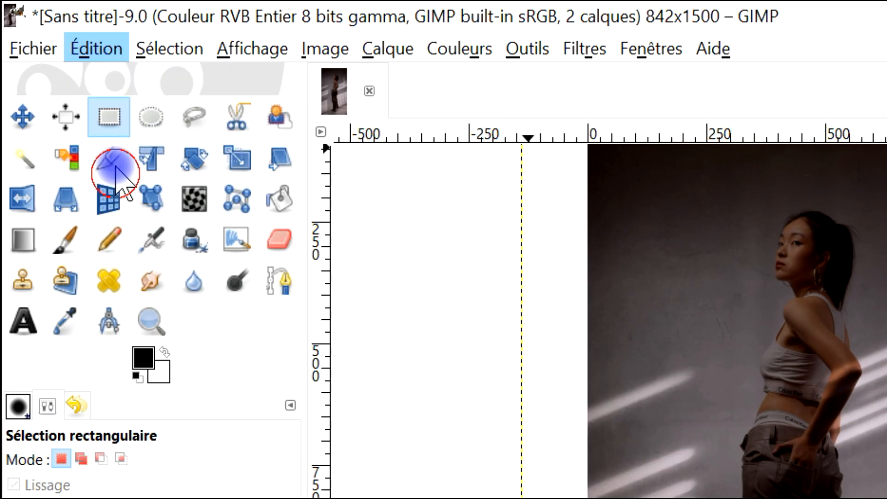
left_click(97, 51)
left_click(214, 287)
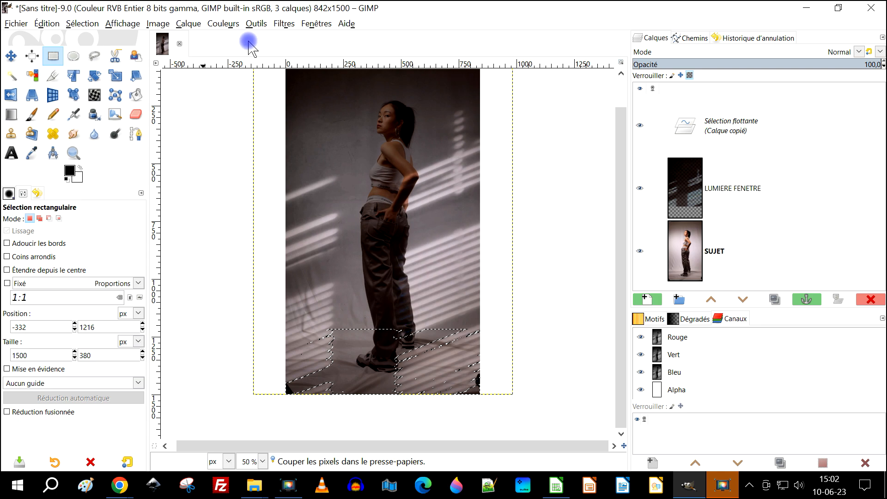
left_click(644, 302)
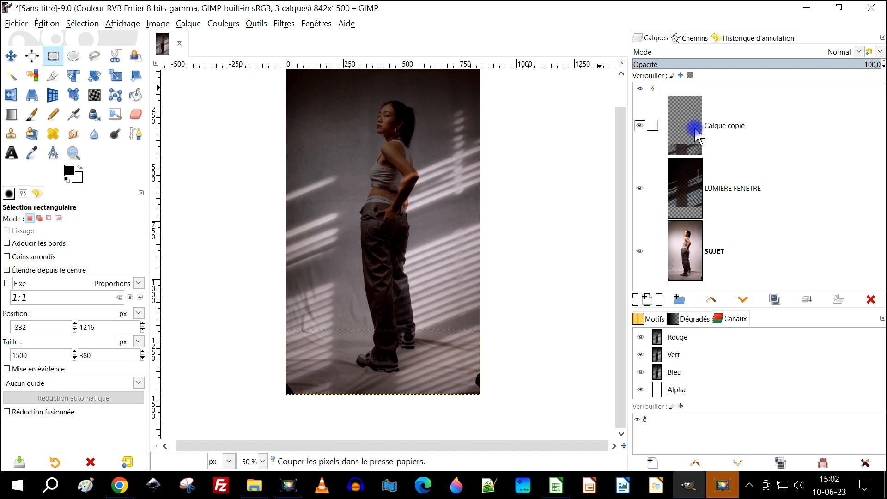
Step: Check the pasted floor layer on its own, show all layers again, and rename it SOL
left_click(640, 125, "shift")
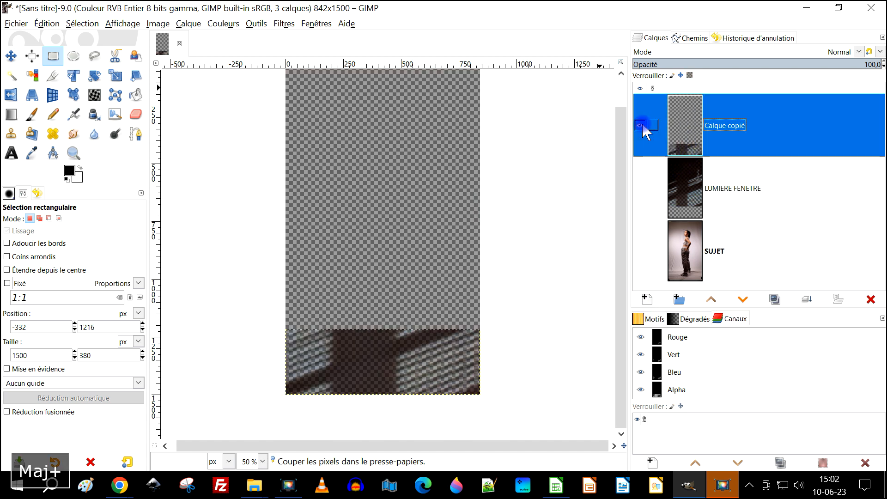
left_click(641, 126, "shift")
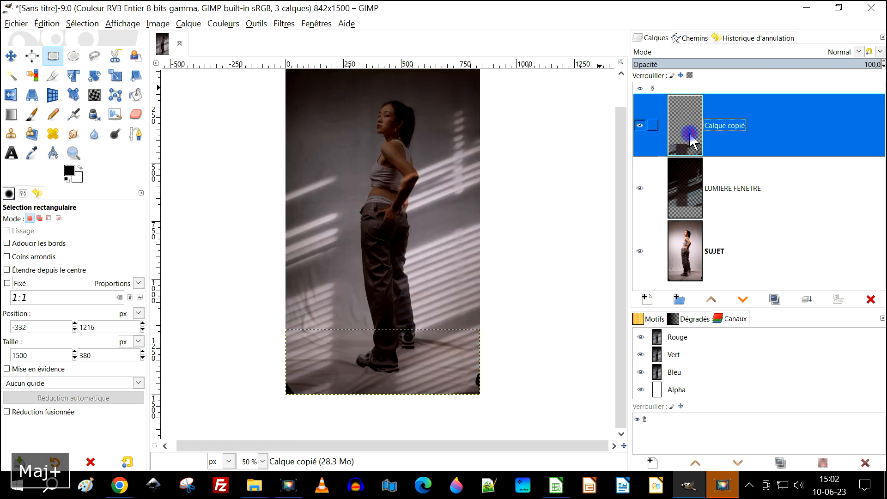
double_click(721, 128)
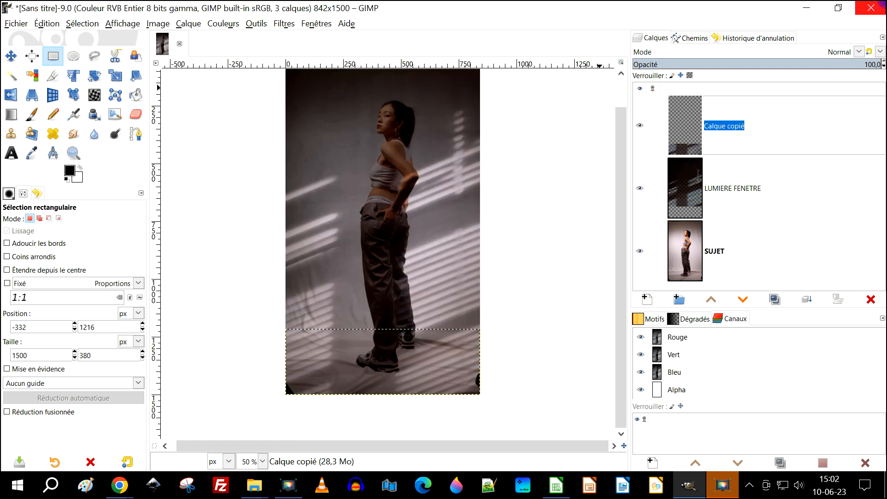
type("SOL")
key("Return")
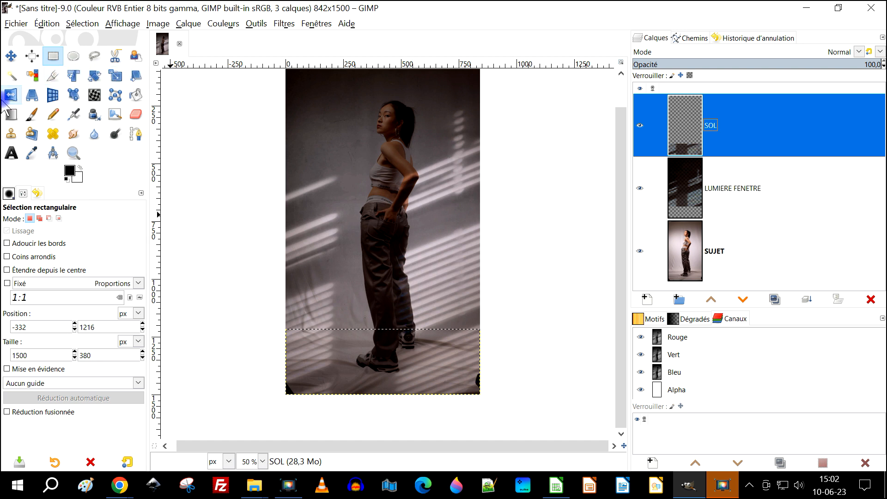
Step: Apply a Perspective transform to the SOL layer, spreading its two lower corners outward well beyond both sides of the image
left_click(32, 95)
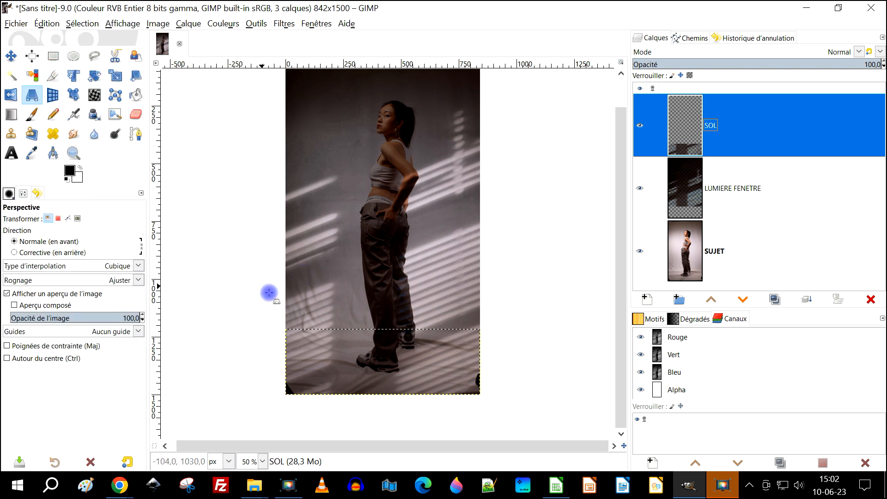
left_click(412, 390)
left_click_drag(281, 396, 182, 395)
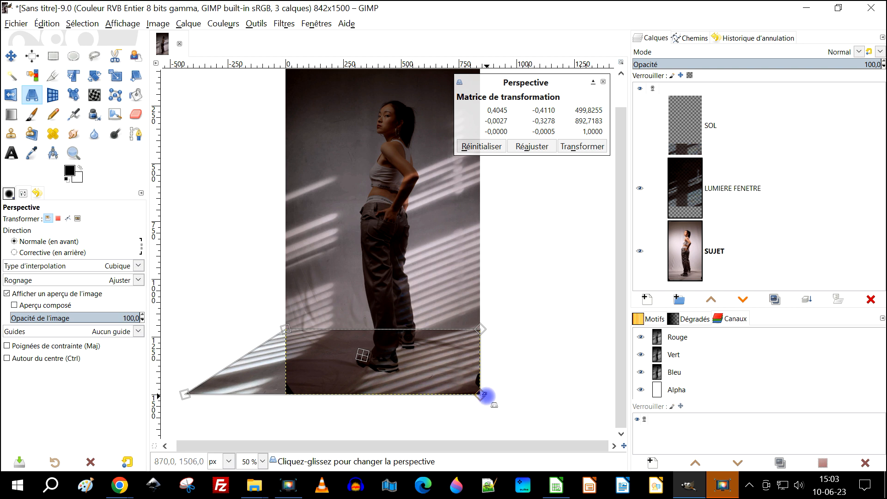
left_click_drag(484, 395, 552, 395)
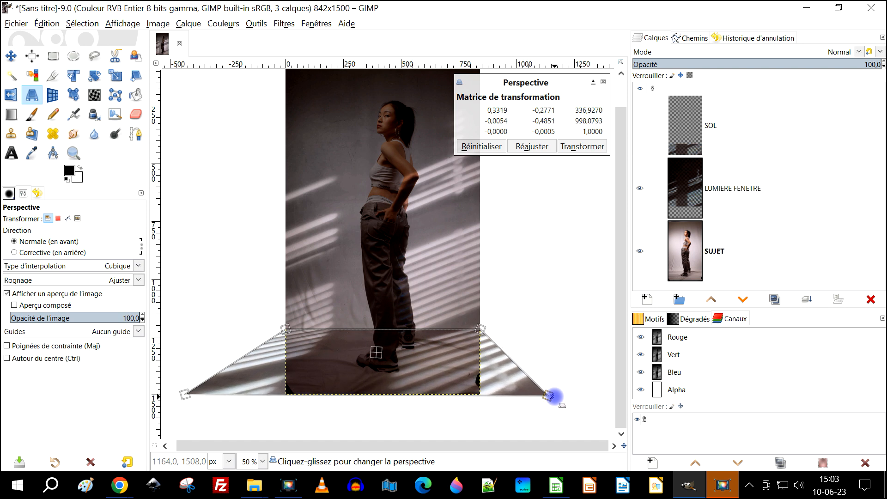
left_click(586, 144)
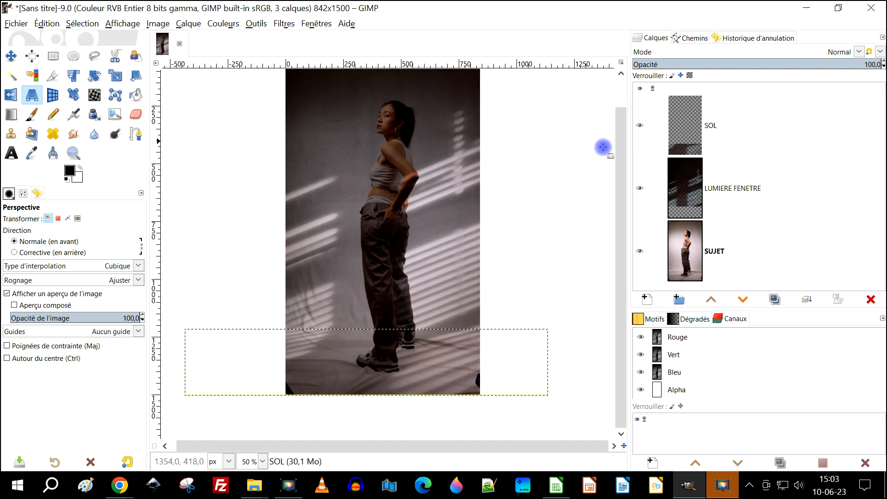
Step: Merge the SOL layer down into LUMIERE FENETRE and fit the merged layer to the image size
left_click(684, 118)
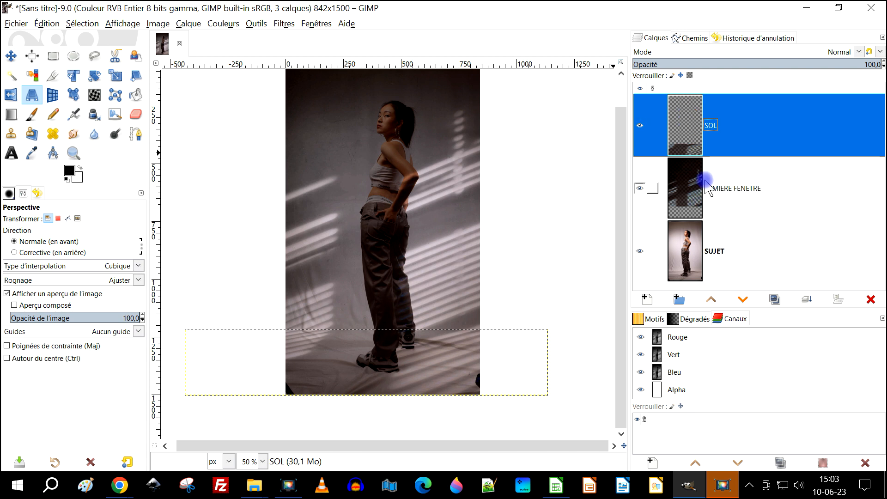
left_click(810, 301)
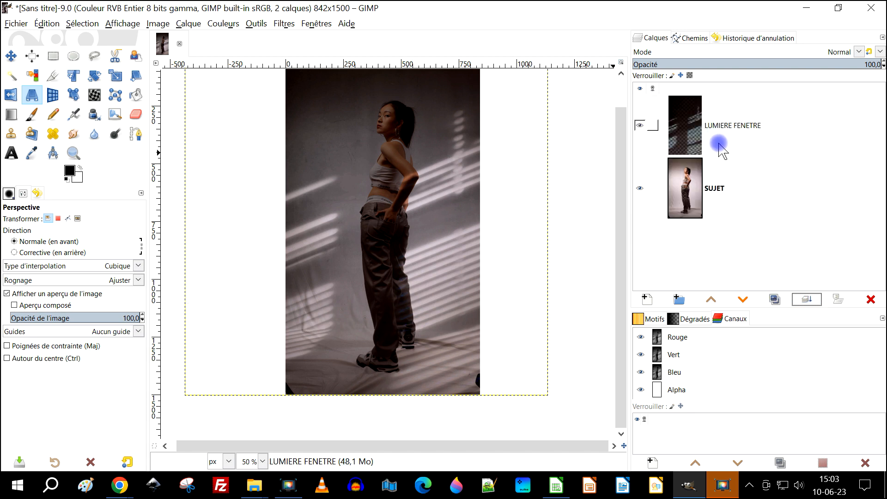
scroll(361, 196, "up", 3)
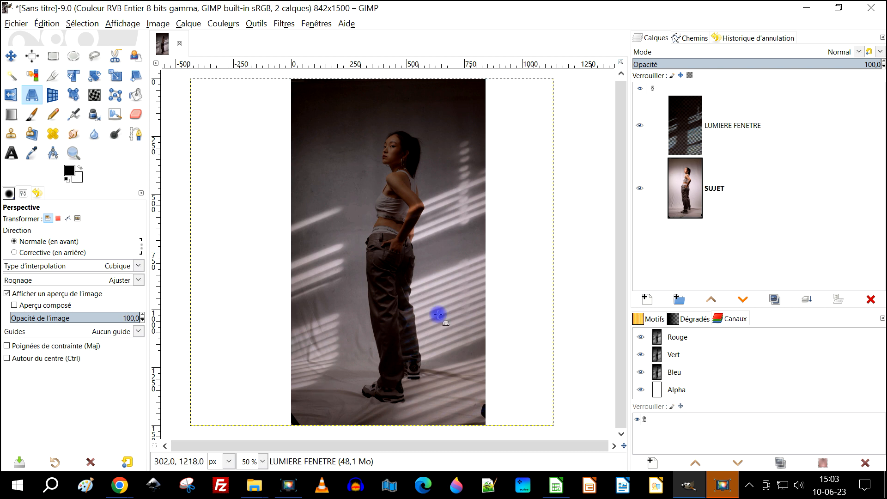
right_click(698, 108)
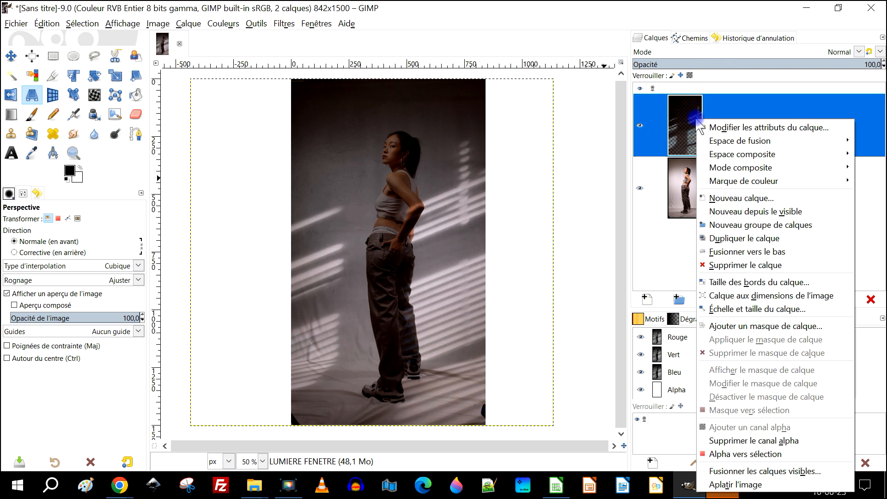
left_click(770, 297)
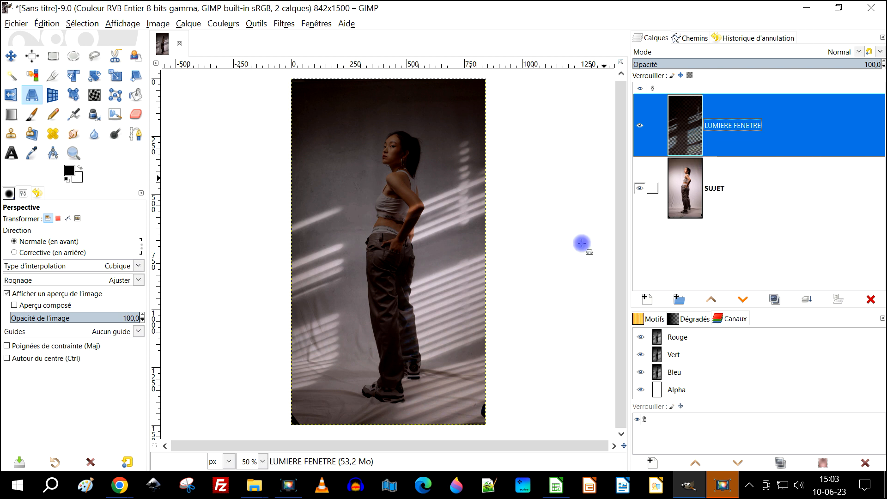
Step: Set the opacity of the LUMIERE FENETRE layer to about 89.6
left_click(856, 62)
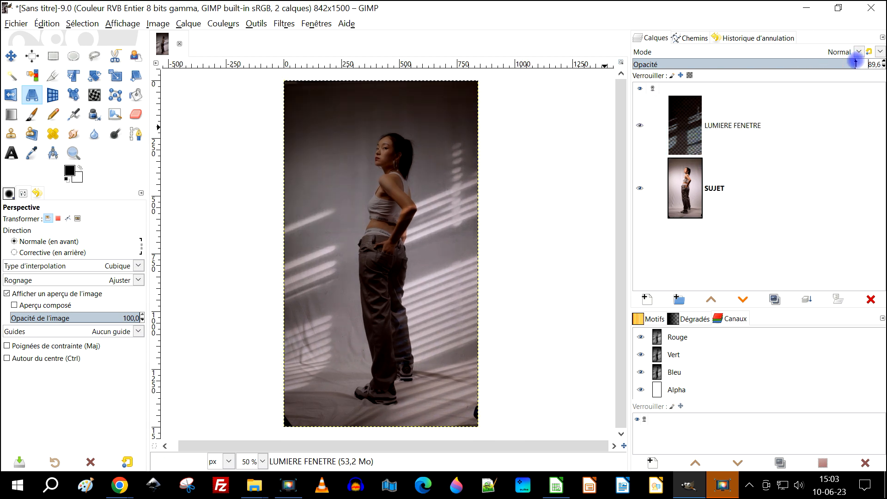
Step: Set the opacity of the LUMIERE FENETRE layer to 87.2 and rename it LUMIERE FENETRE #1
mouse_move(842, 64)
left_mouse_down()
mouse_move(828, 63)
mouse_move(849, 63)
left_mouse_up()
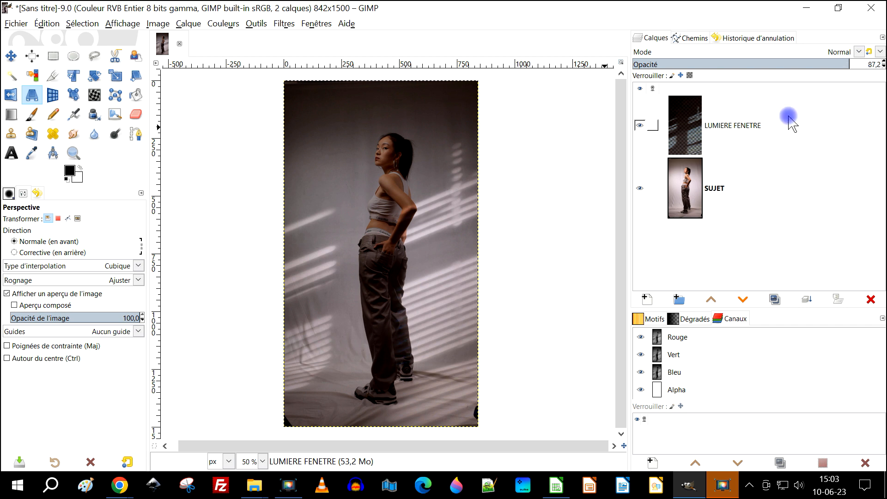
double_click(736, 130)
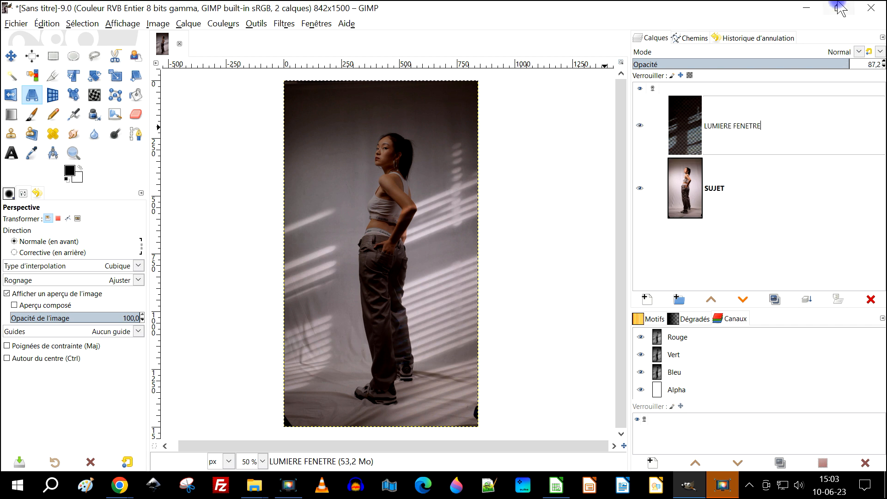
type("#")
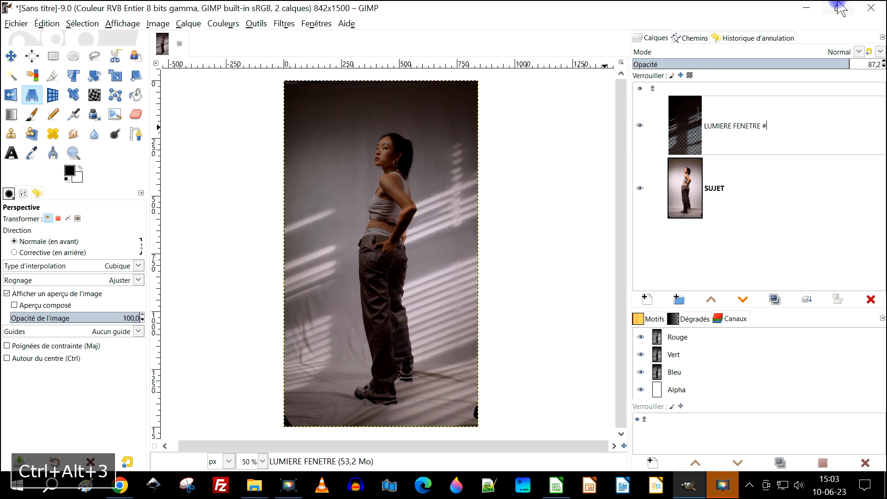
type("1")
key("Return")
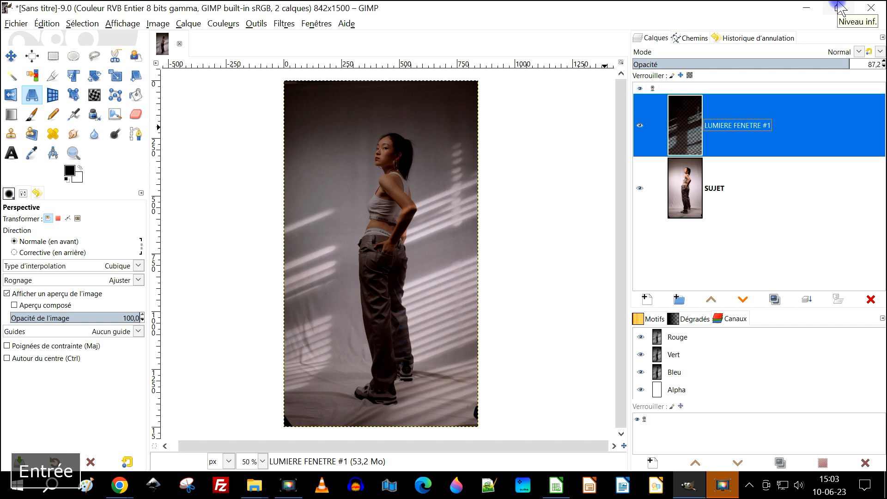
Step: Switch to Chrome, like the Pexels photo of window-pane light on a dark wall, and copy the image
left_click(797, 9)
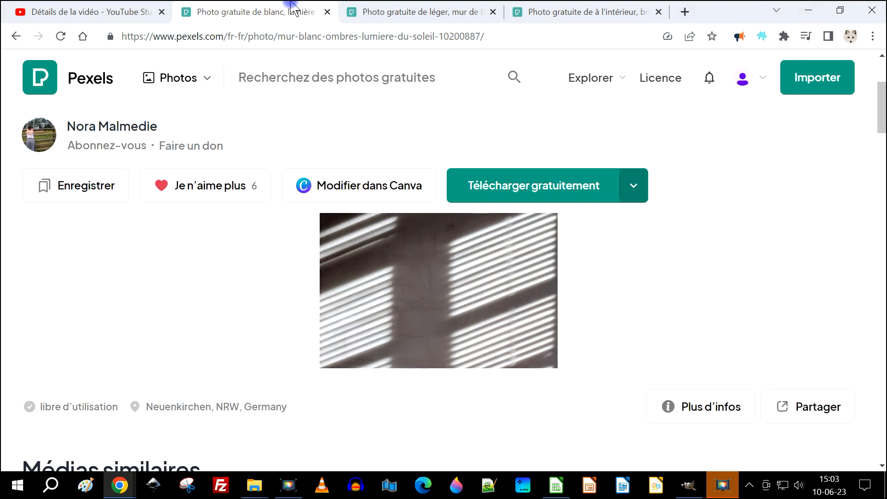
left_click(402, 10)
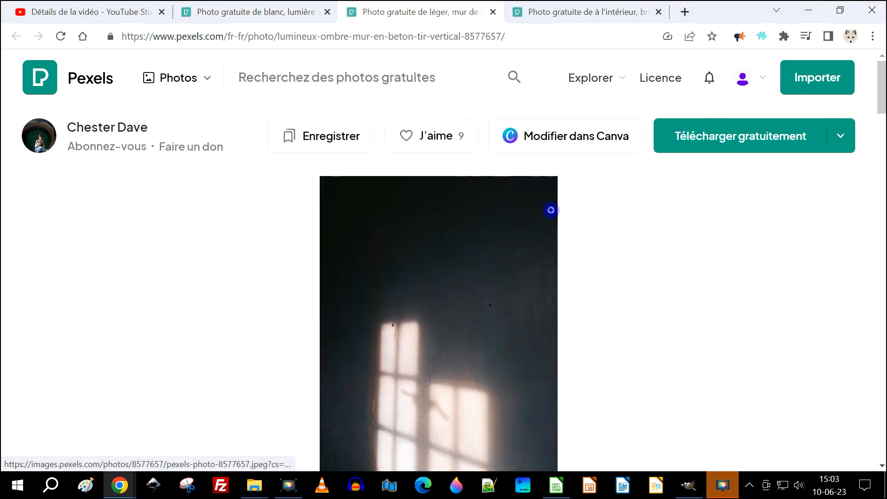
left_click(443, 136)
scroll(628, 296, "down", 4)
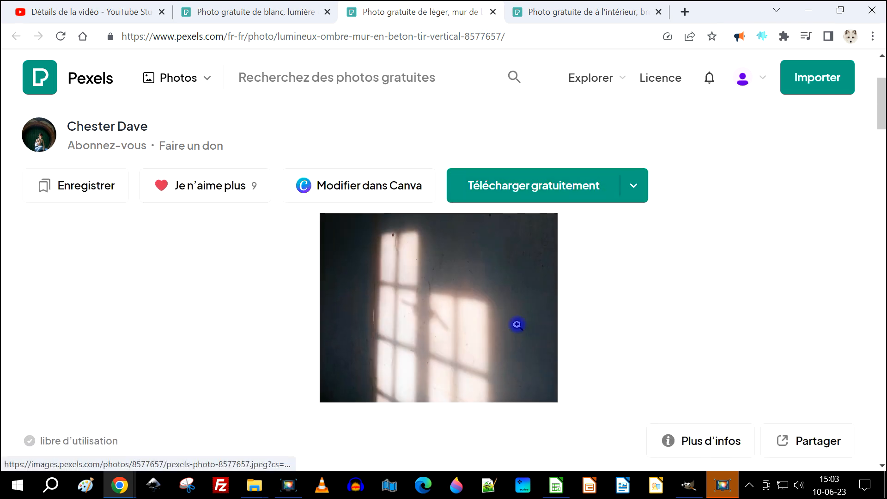
right_click(416, 283)
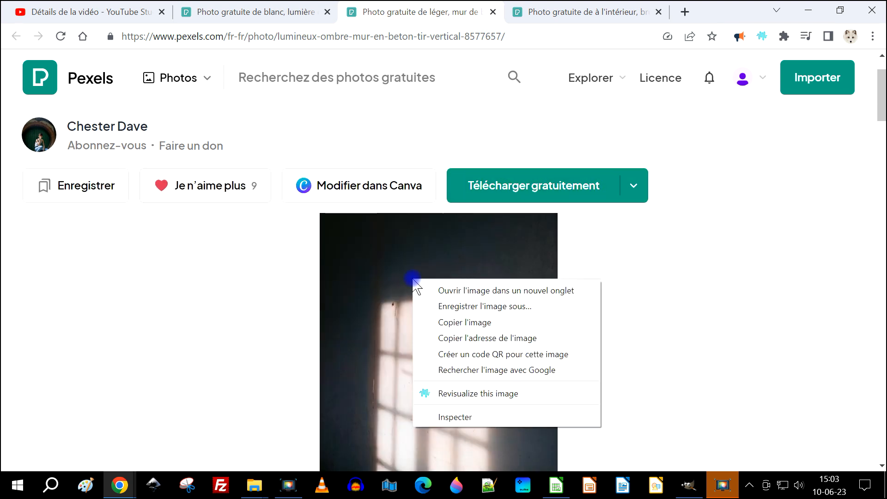
left_click(462, 322)
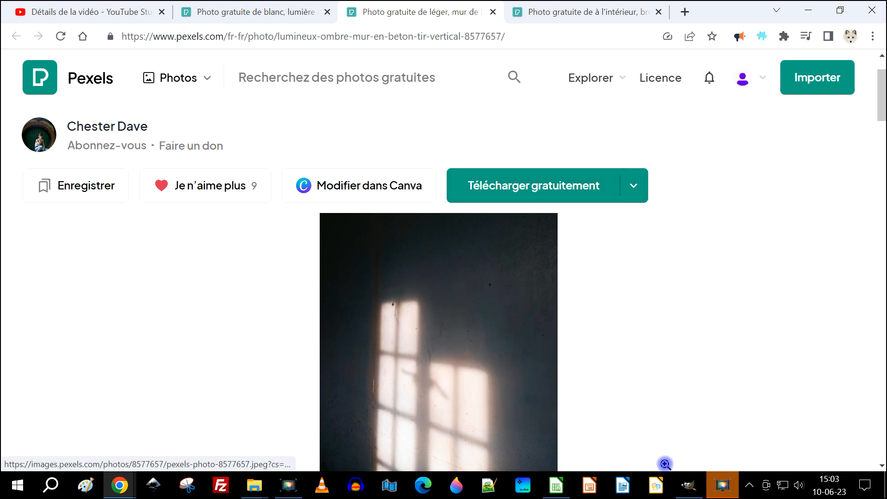
Step: Return to GIMP, hide the LUMIERE FENETRE #1 layer, and paste the copied photo as a new layer
left_click(688, 485)
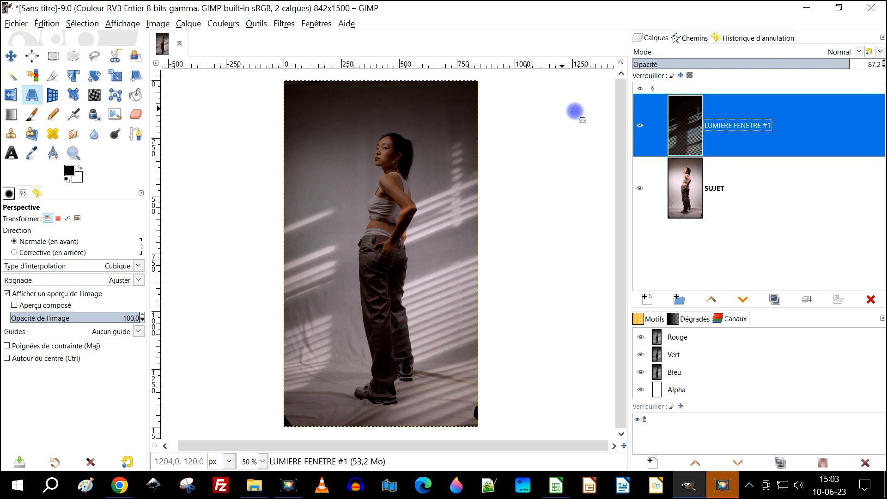
left_click(639, 125)
left_click(47, 24)
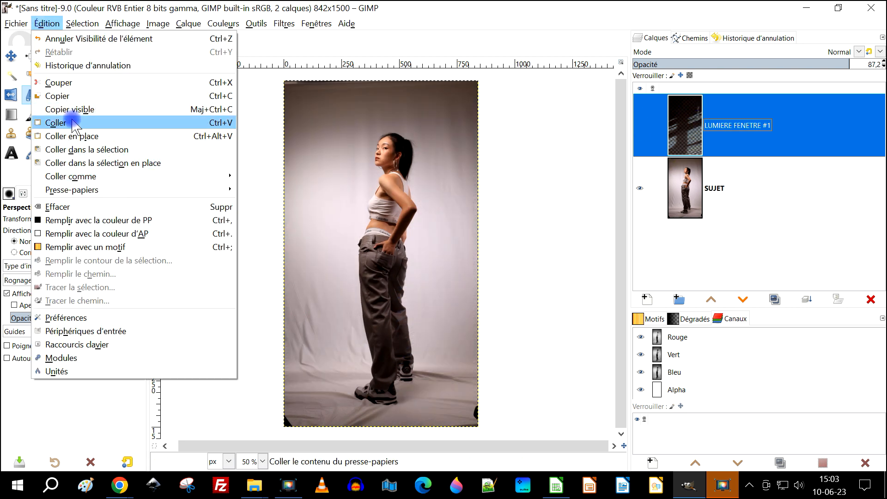
mouse_move(79, 176)
left_click(266, 176)
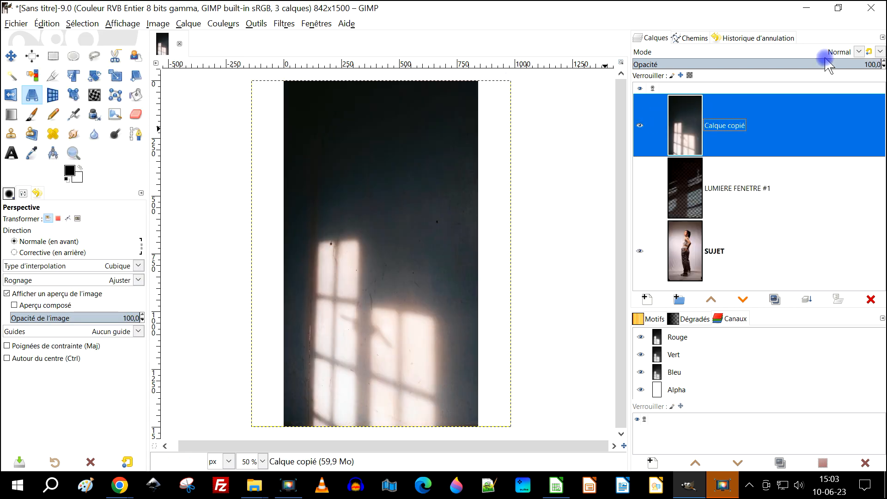
Step: Turn white transparent on the pasted window photo layer with Color to Alpha
left_click(216, 23)
mouse_move(188, 23)
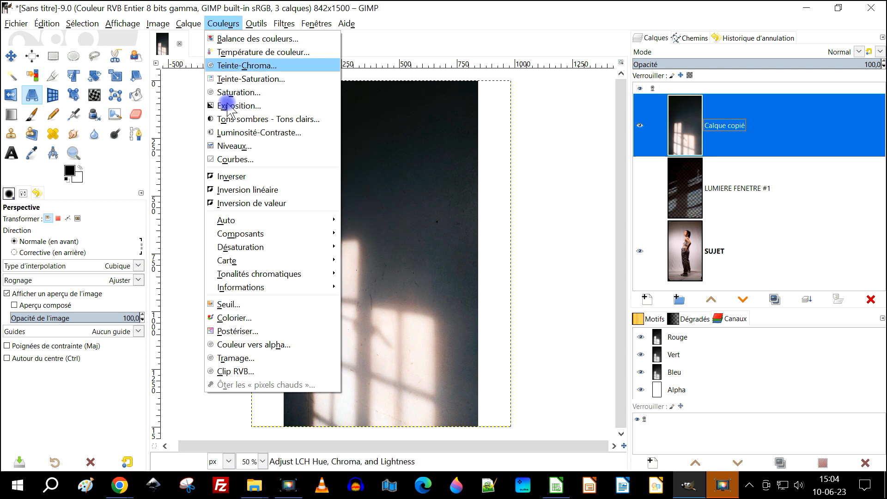
left_click(277, 345)
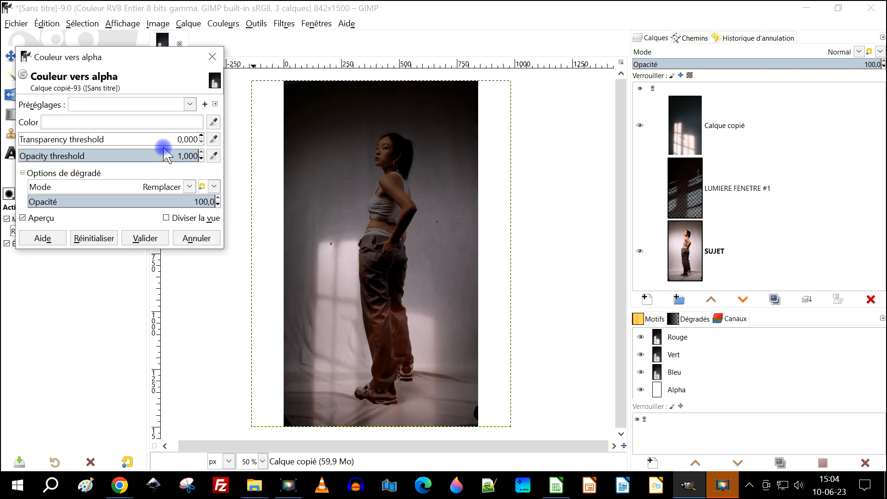
left_click(145, 239)
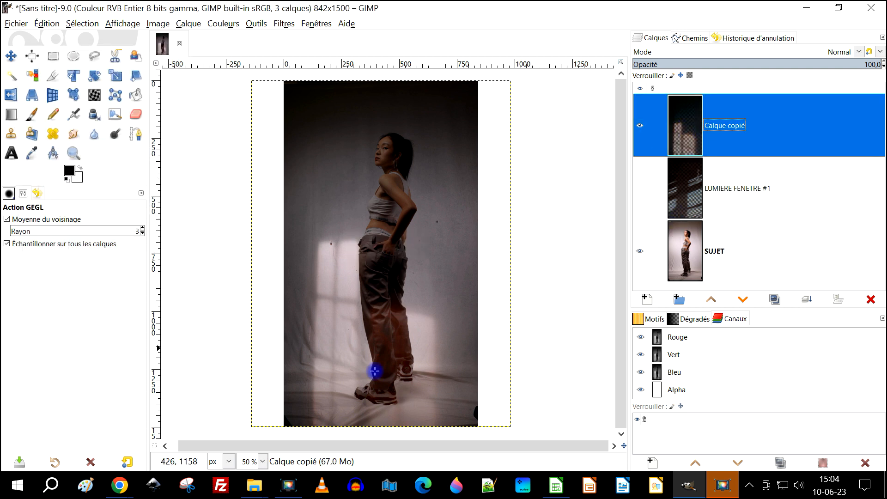
Step: Fit the pasted window photo layer to the image size
left_click(52, 56)
left_click_drag(288, 378, 278, 359)
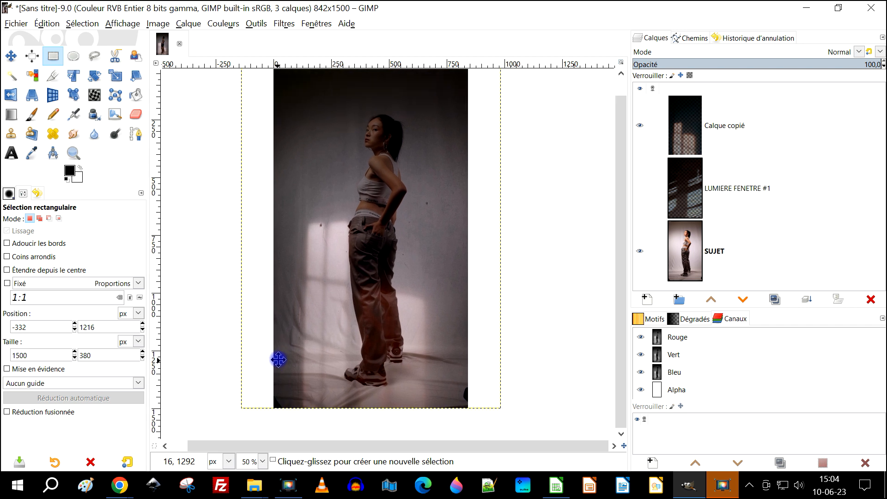
right_click(694, 131)
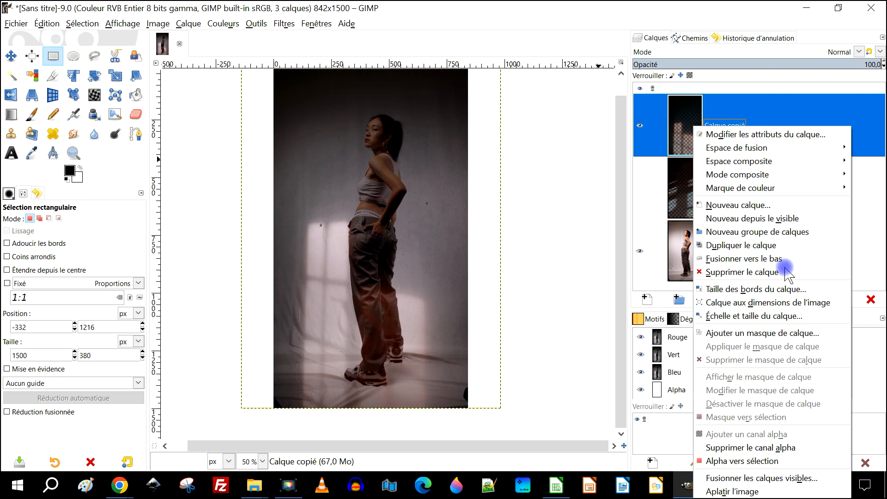
left_click(776, 303)
Step: Select the floor strip from about y 1248 px down across the full width, cut it, and paste it as a new layer
left_click_drag(203, 430, 581, 350)
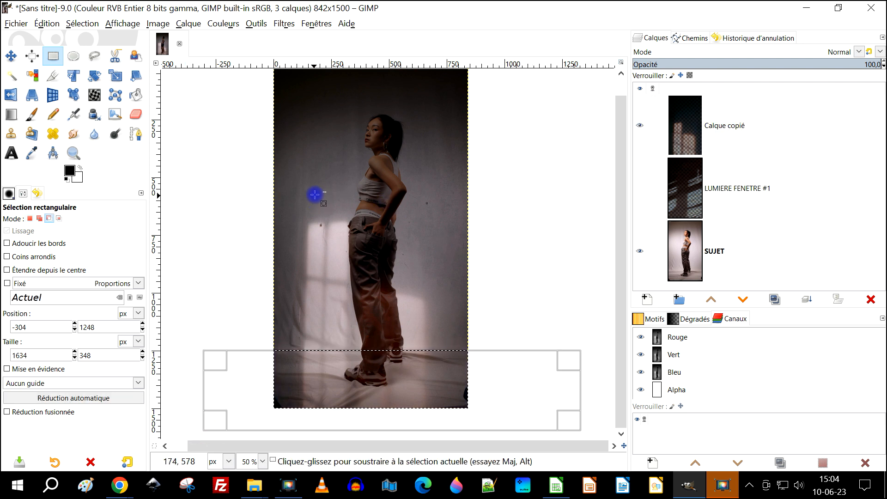
key("ctrl+x")
key("ctrl+v")
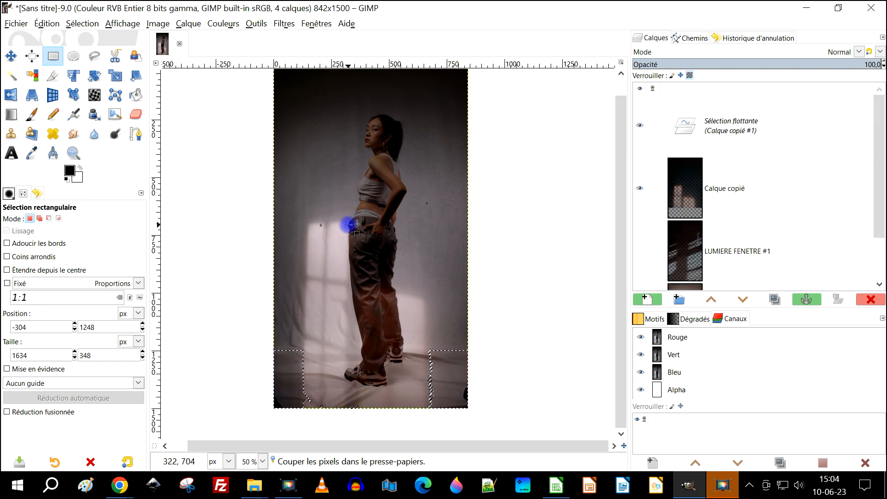
left_click(647, 299)
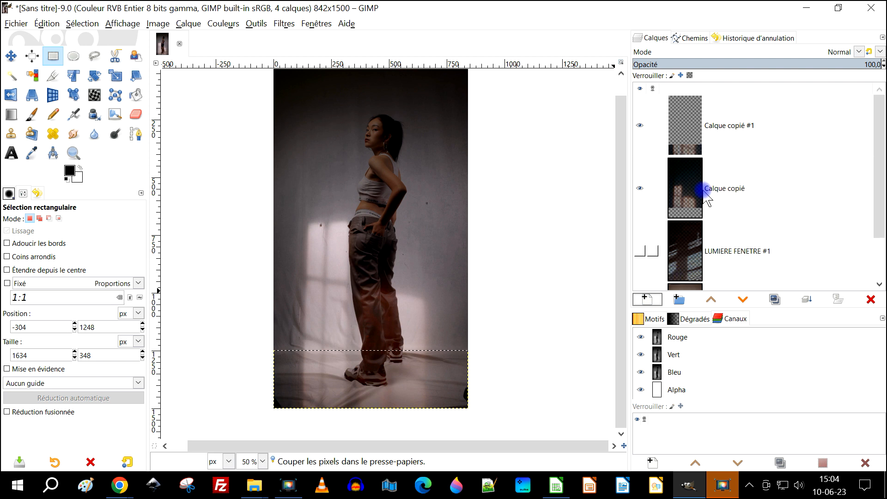
left_click(47, 23)
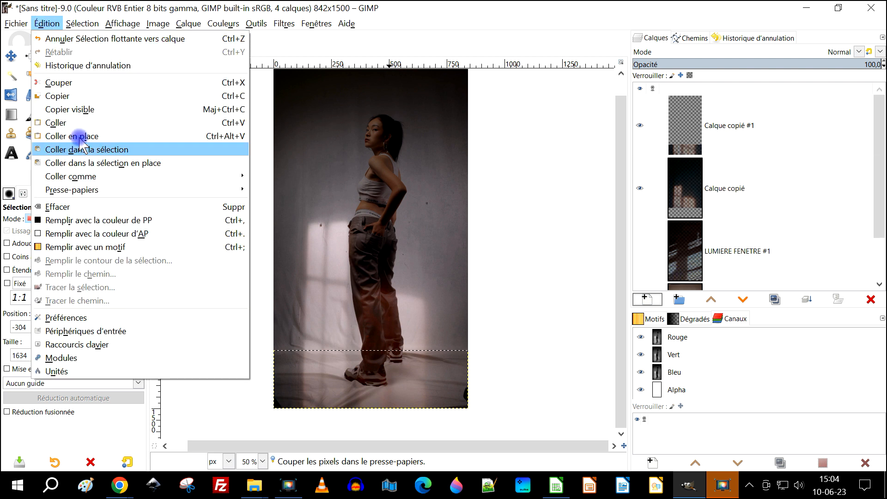
left_click(524, 26)
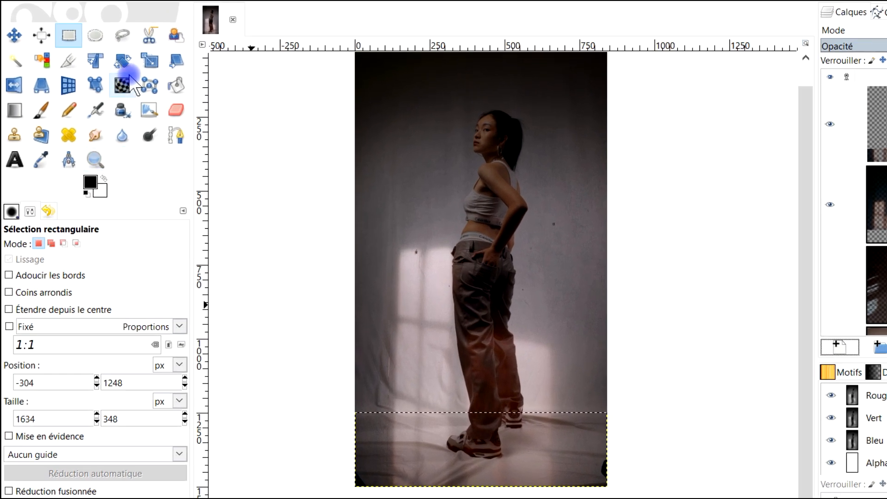
Step: Apply a Perspective transform to the pasted floor layer, pulling its lower-left corner about 670 px beyond the image's left edge
left_click(42, 85)
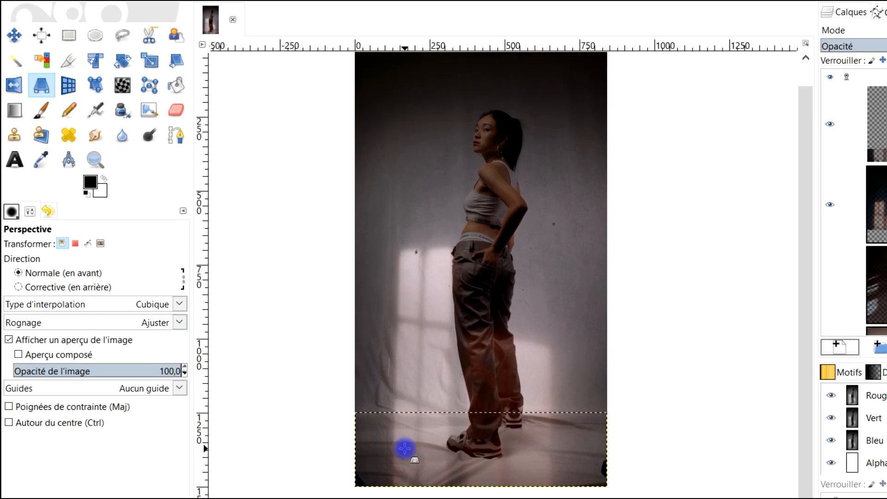
left_click(466, 441)
left_click_drag(355, 486, 206, 487)
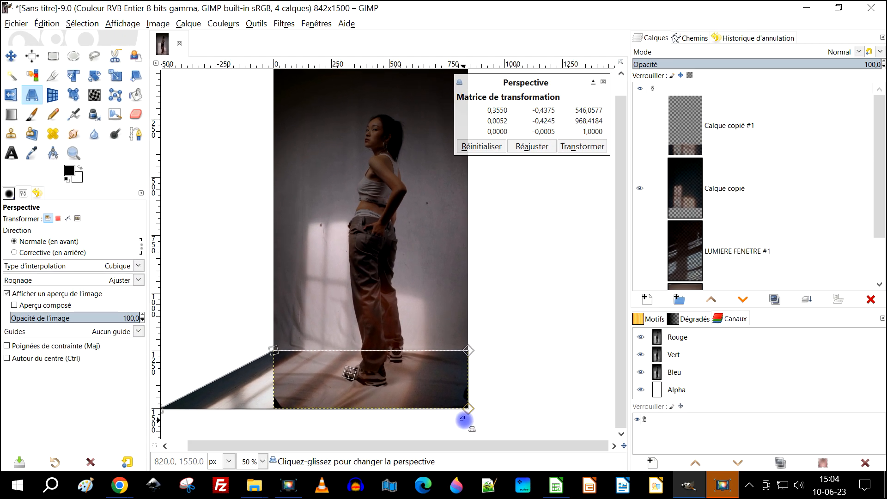
left_click_drag(471, 410, 471, 411)
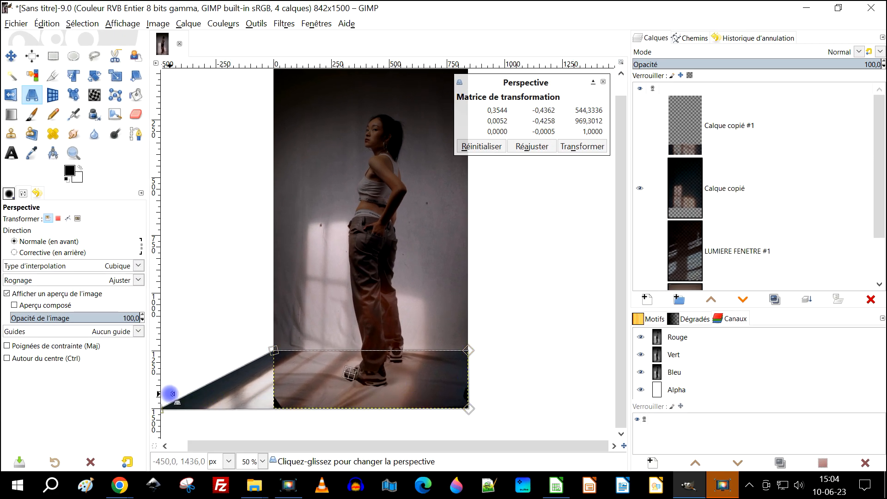
left_click_drag(213, 373, 262, 374)
left_click_drag(207, 410, 166, 407)
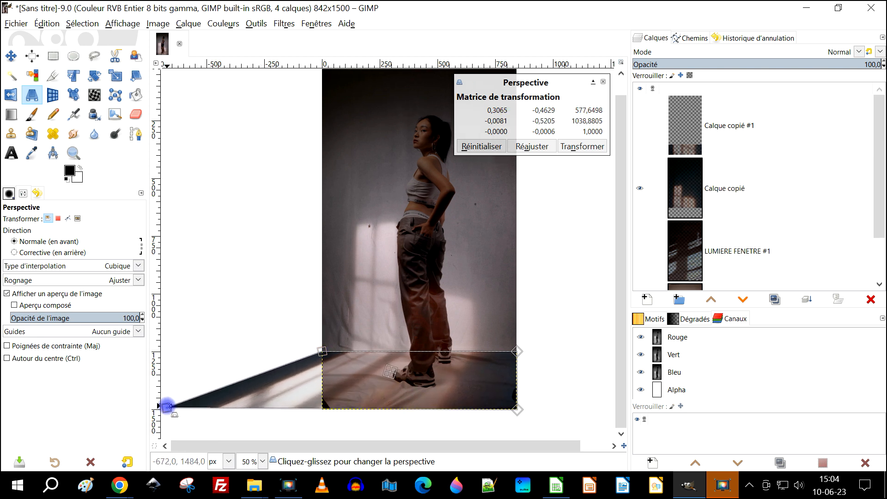
left_click(589, 146)
Step: Merge the transformed floor layer down into the window photo layer and fit the merged layer to the image size
left_click_drag(540, 265, 477, 244)
left_click_drag(295, 356, 391, 352)
right_click(695, 120)
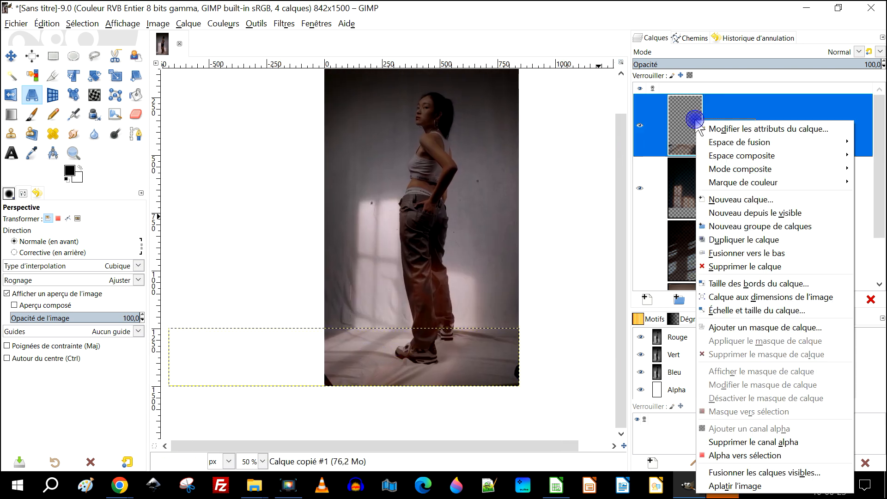
left_click(677, 136)
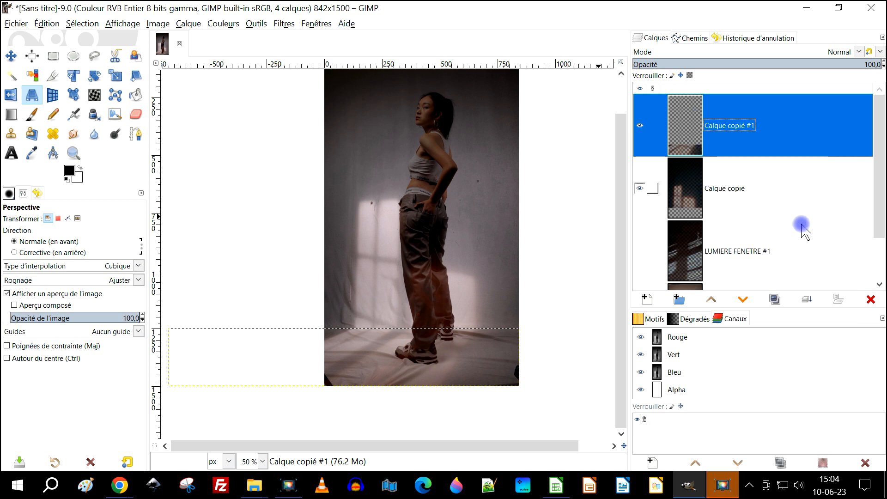
left_click(807, 300)
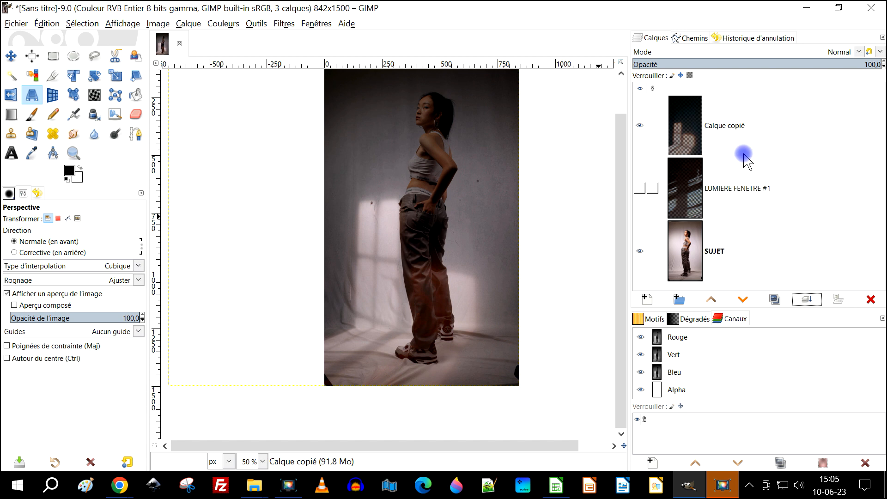
right_click(677, 135)
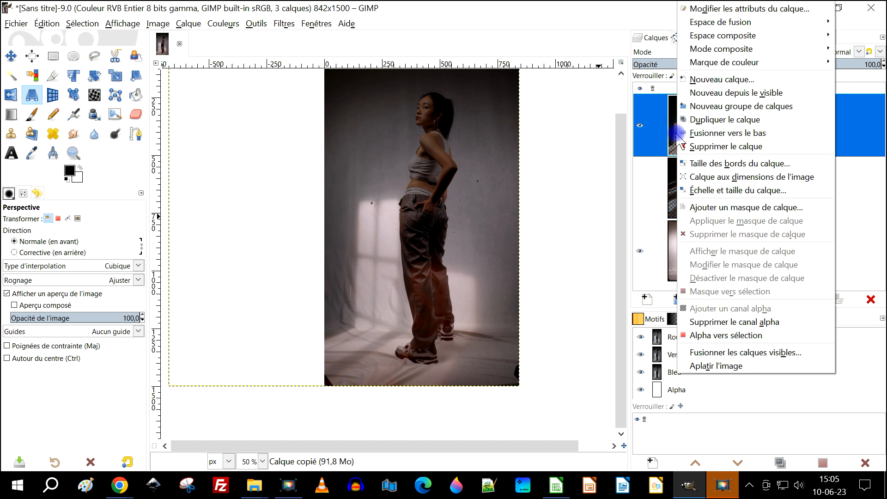
left_click(746, 178)
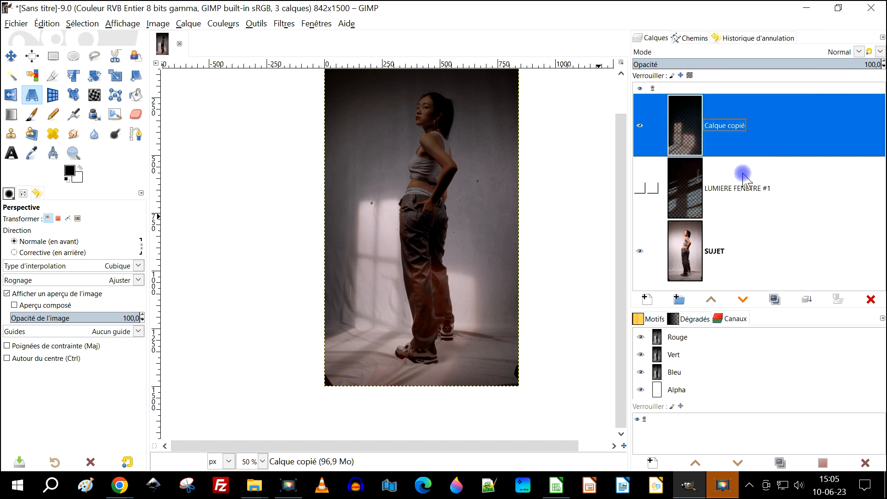
Step: Rename the merged window photo layer LUMIERE FENETRE #2
double_click(720, 125)
type("L")
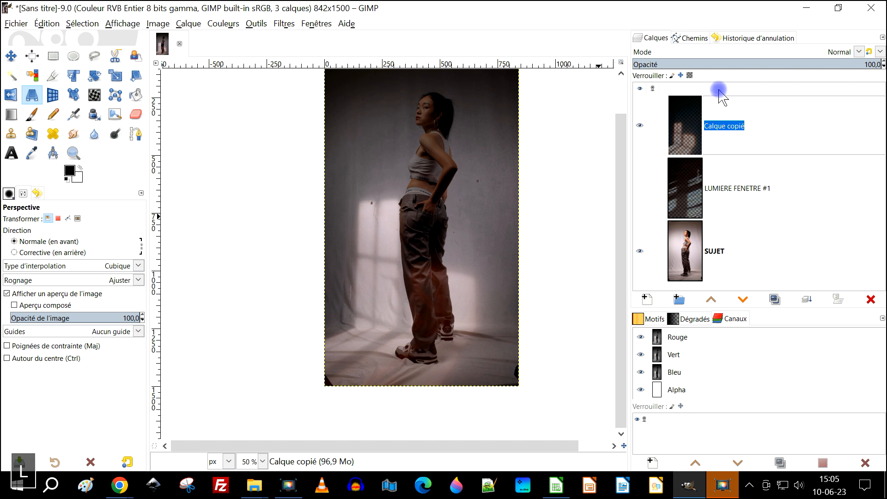
type("UMIERE ")
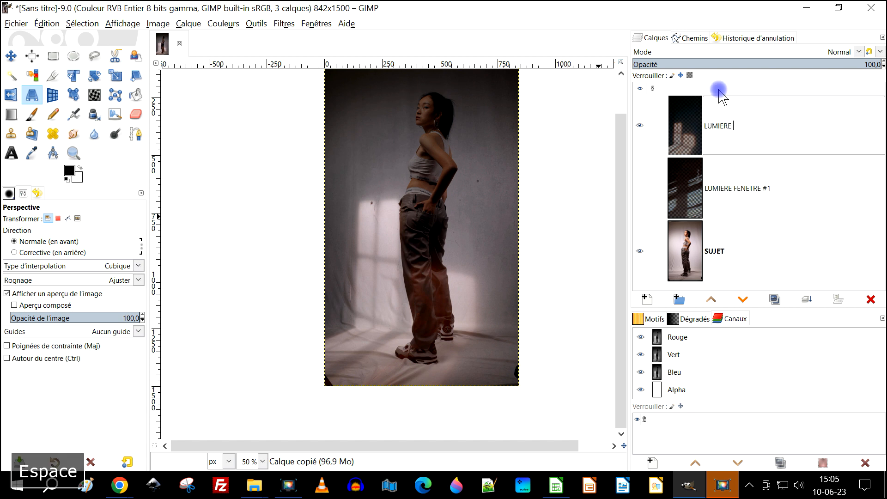
type("FE")
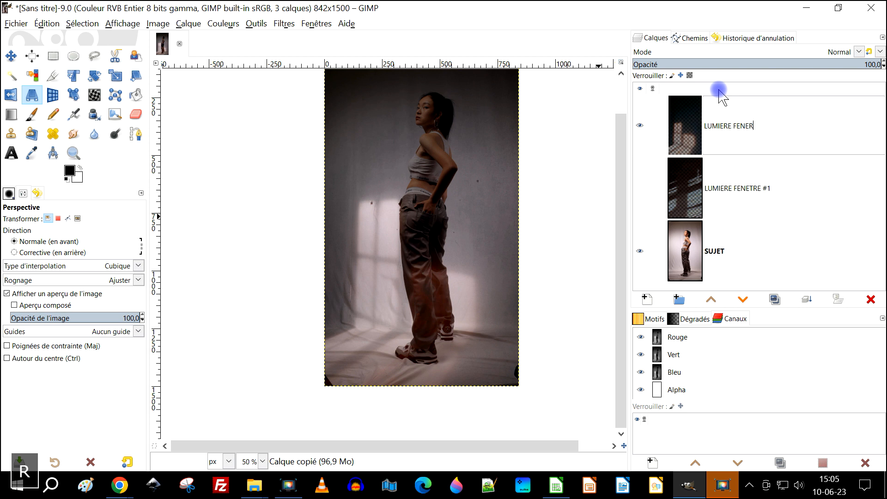
type("NER")
key("BackSpace")
type("TRE")
key("Caps_Lock")
type("#2")
key("Return")
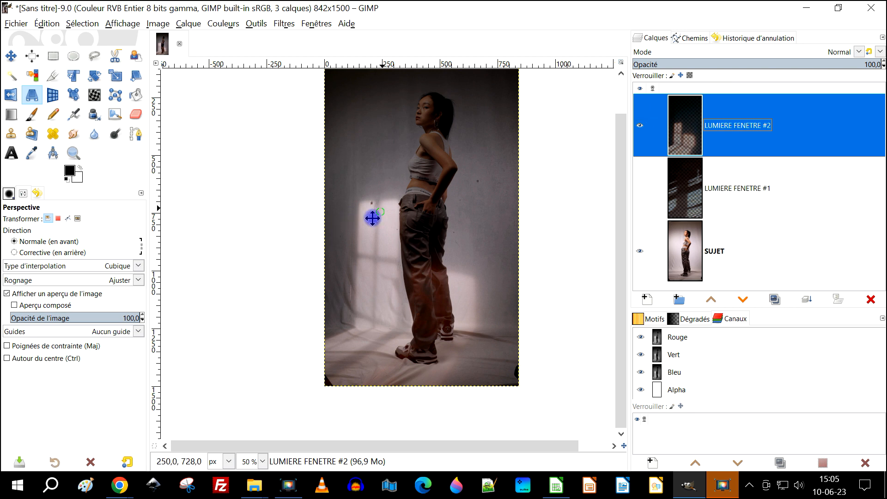
Step: Lower the opacity of LUMIERE FENETRE #2 to 83.7 and compare the portrait with the layer hidden and shown
left_click_drag(375, 216, 323, 259)
mouse_move(852, 62)
left_mouse_down()
mouse_move(821, 67)
mouse_move(841, 66)
left_mouse_up()
scroll(352, 282, "down", 1)
scroll(352, 281, "up", 1)
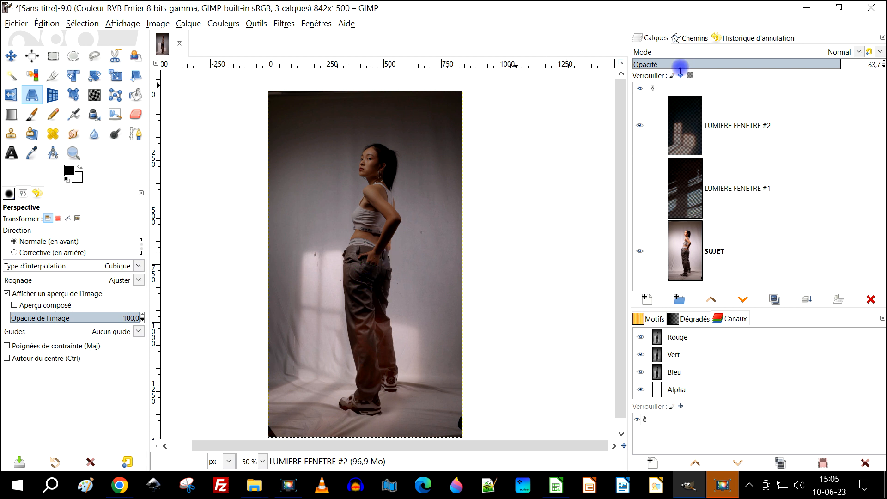
left_click(640, 124)
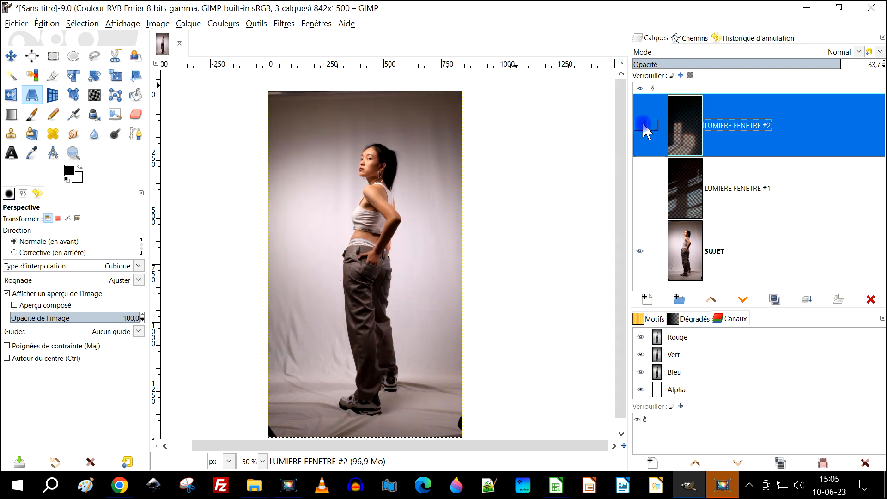
left_click(640, 125)
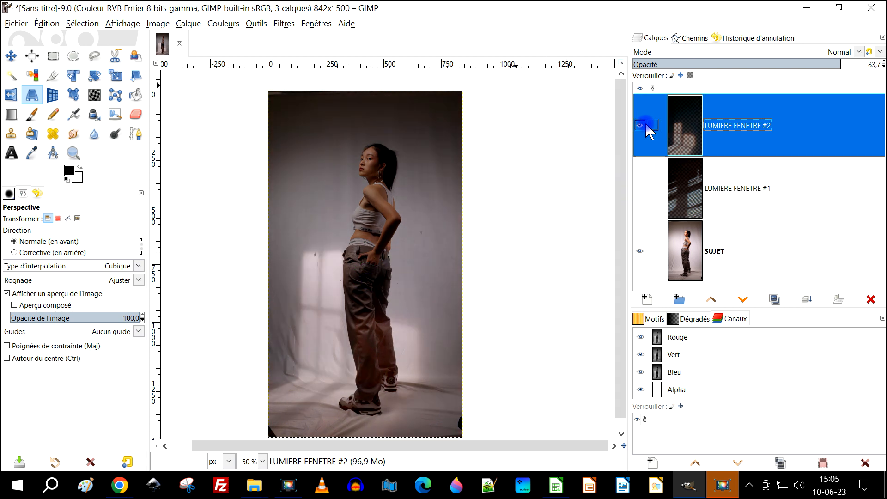
Step: Try strengthening the light with a duplicate of LUMIERE FENETRE #2, both layers at 100 opacity, and delete the duplicate
left_click(774, 299)
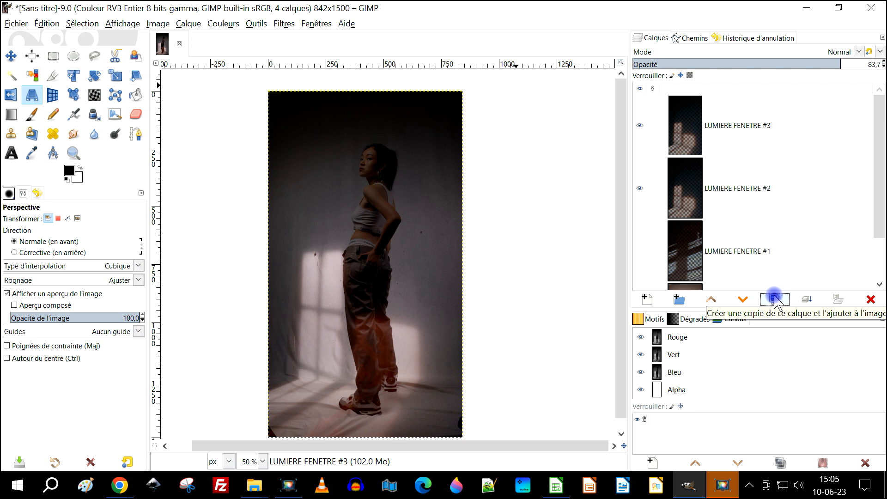
left_click(787, 179)
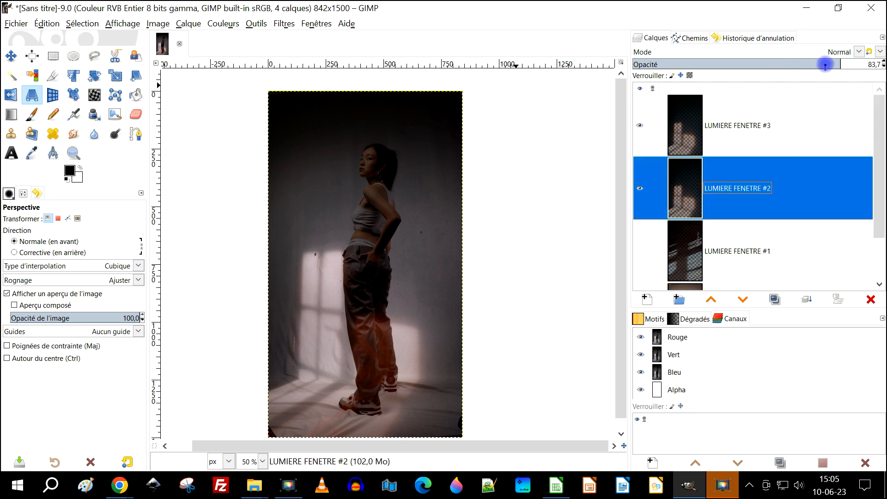
left_click_drag(840, 65, 884, 59)
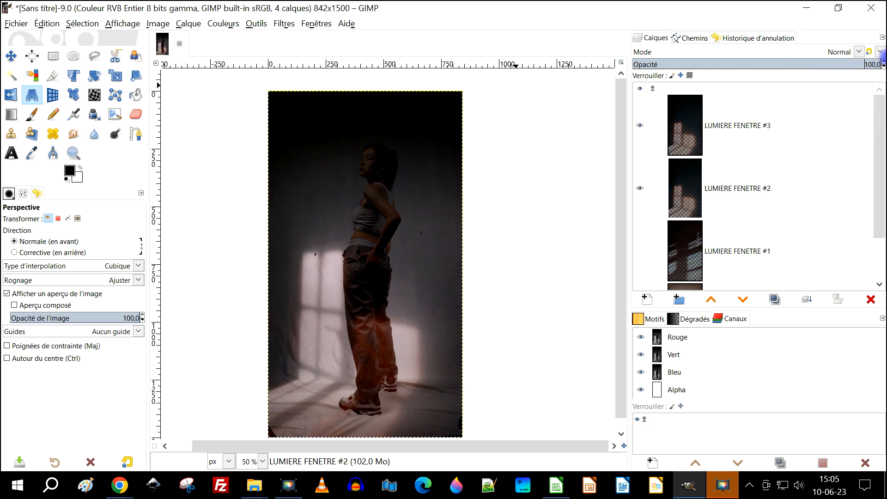
left_click(805, 113)
left_click_drag(808, 65, 754, 63)
left_click_drag(678, 65, 880, 60)
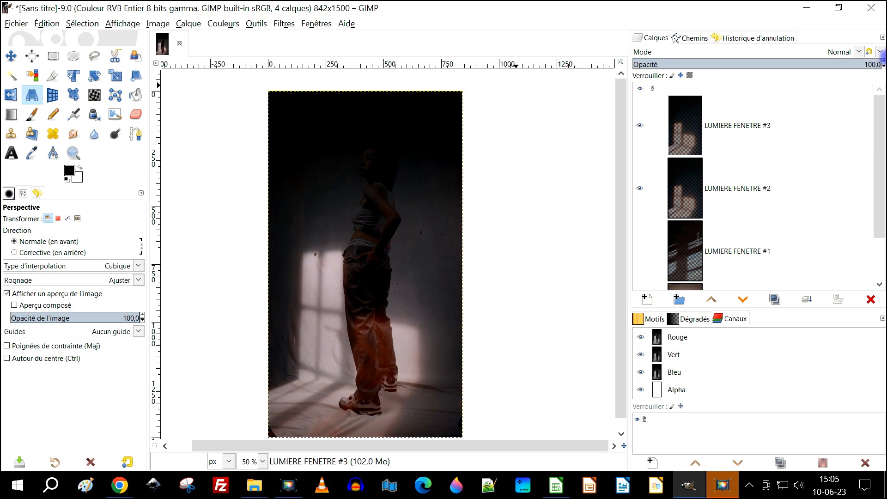
left_click(870, 299)
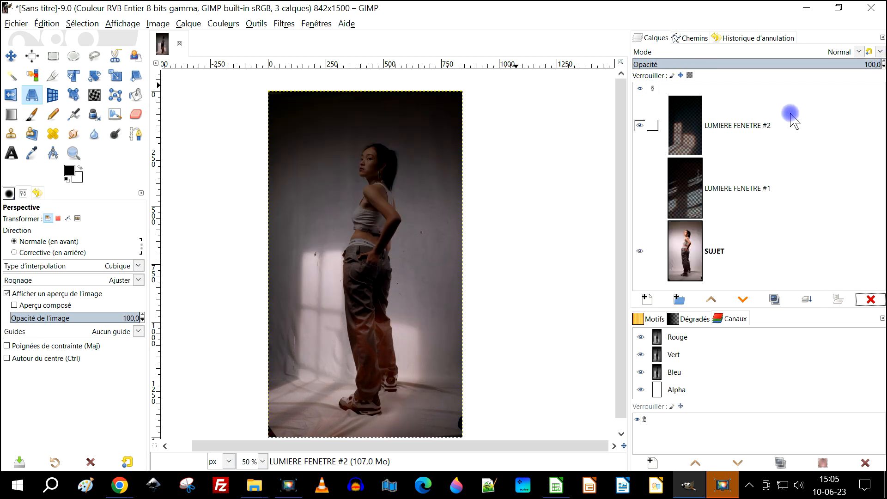
Step: Set the opacity of LUMIERE FENETRE #2 to 75.7, compare it with LUMIERE FENETRE #1, and leave only #2 visible over SUJET
left_click(641, 189)
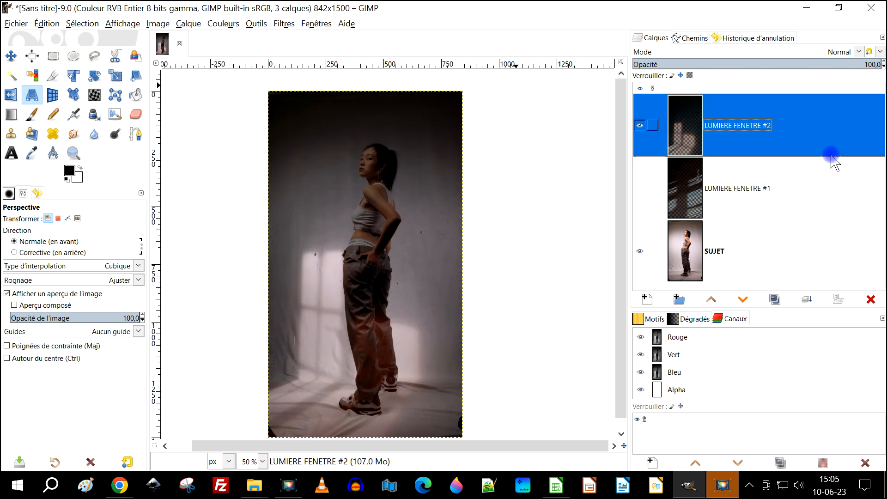
left_click_drag(824, 67, 821, 65)
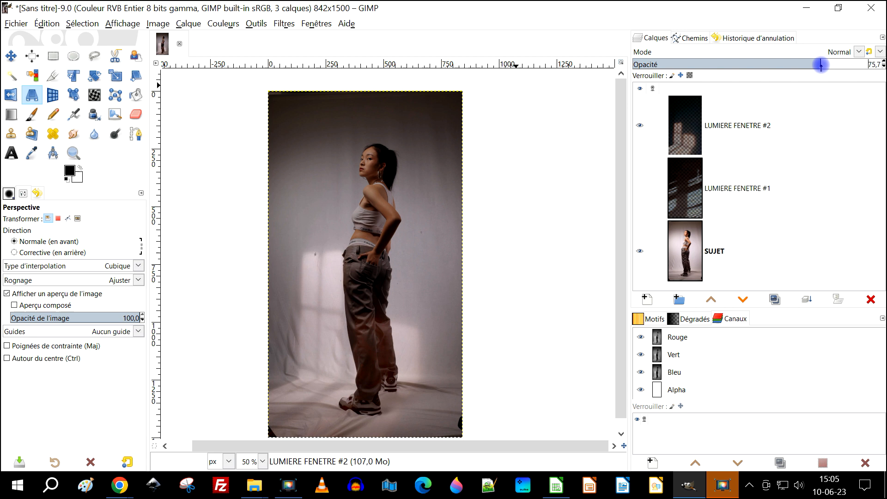
left_click(641, 125)
left_click(640, 189)
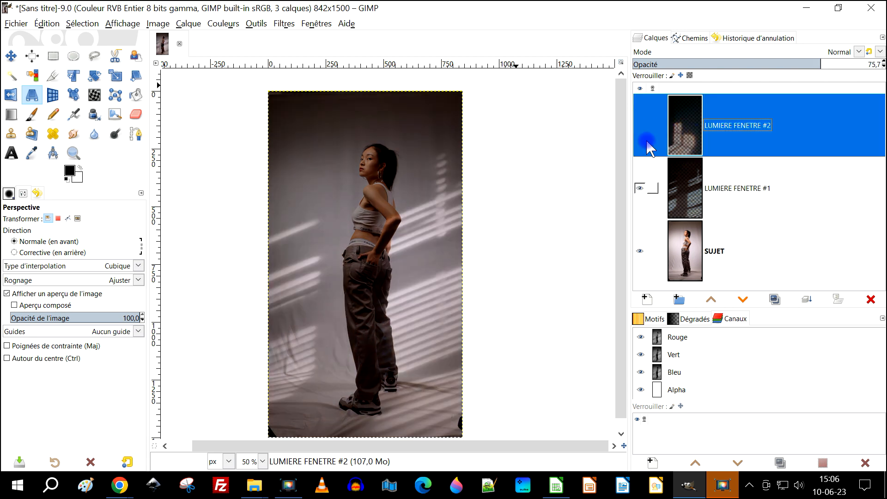
left_click(640, 125)
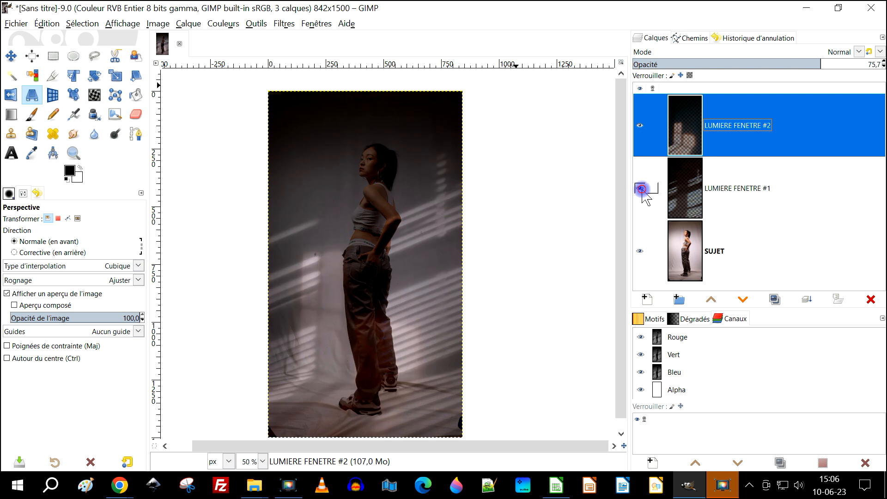
left_click(641, 188)
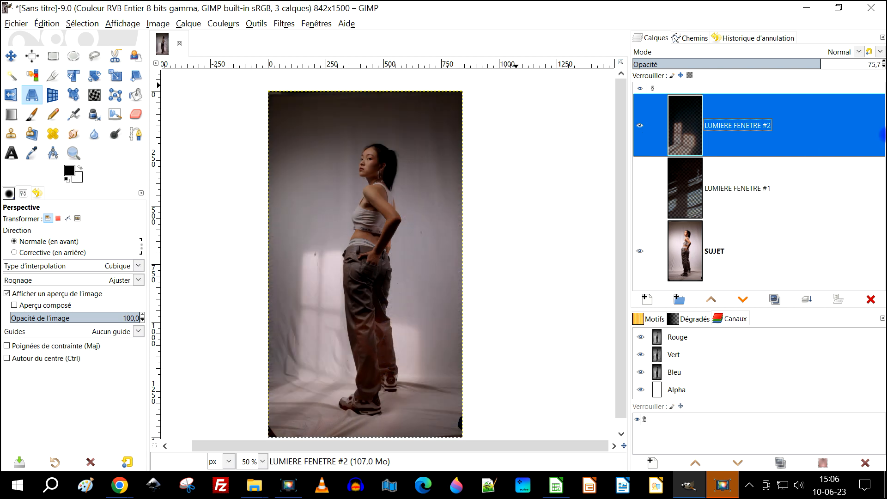
Step: Duplicate the SUJET layer to retouch the floor on the copy
scroll(275, 409, "up", 2, "ctrl")
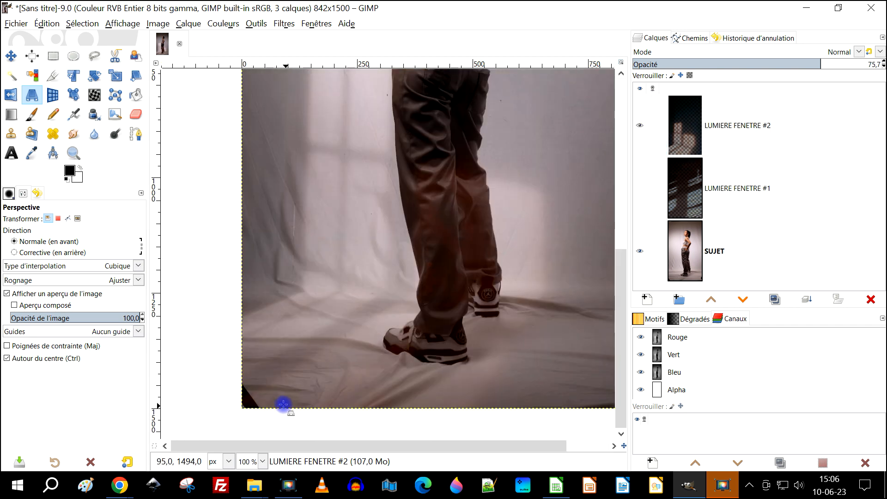
left_click_drag(389, 364, 382, 352)
left_click(685, 263)
left_click(775, 299)
left_click_drag(392, 248, 425, 226)
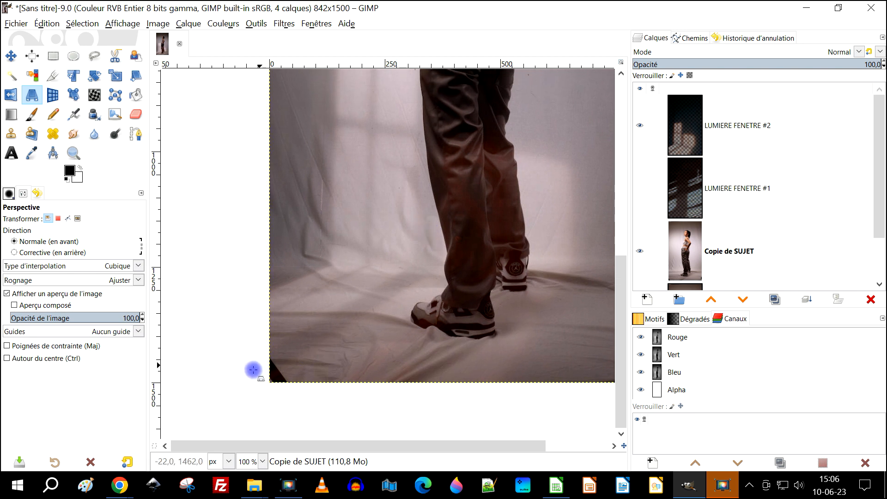
Step: Smudge away the dark patches in both bottom corners of the floor using the 2. Hardness 075 brush at size 262
left_click(73, 135)
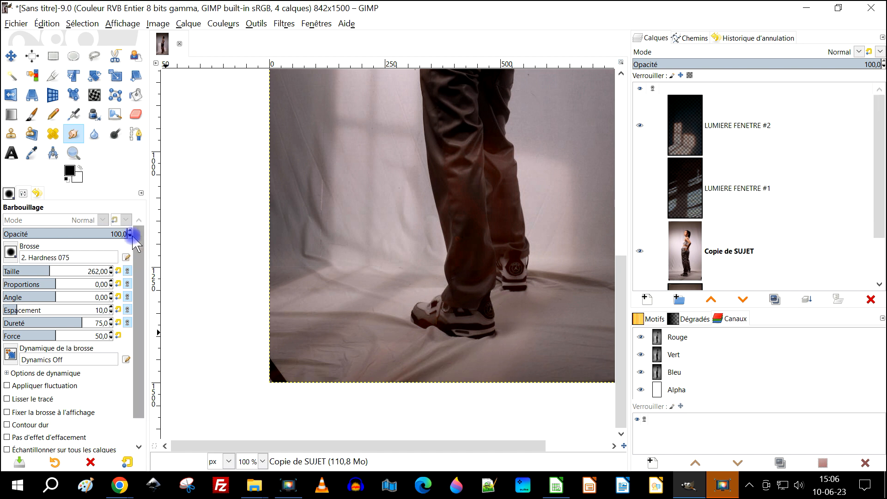
left_click(12, 254)
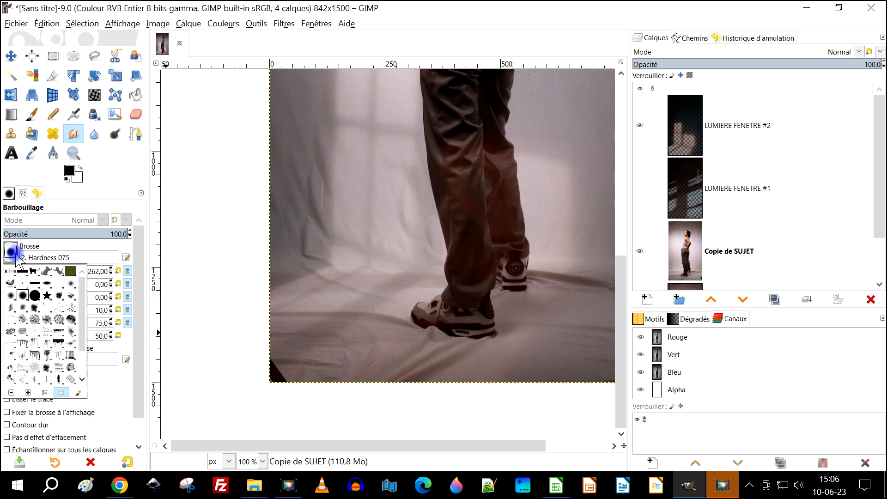
left_click(92, 175)
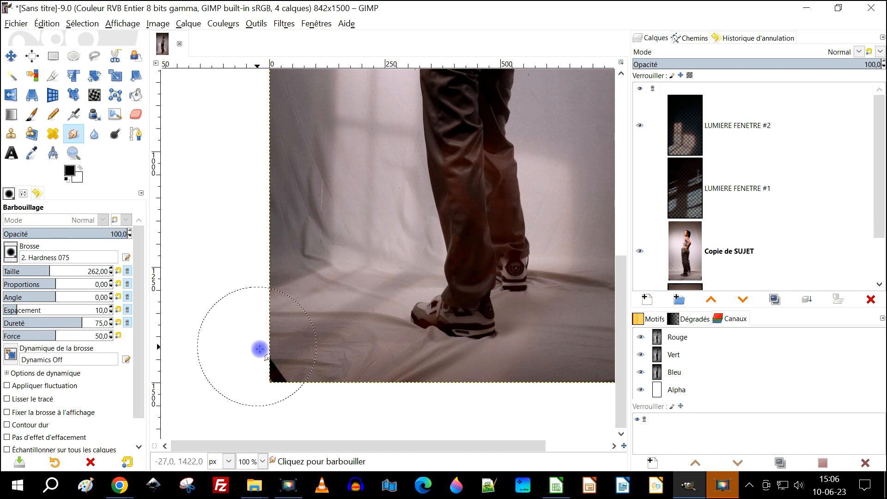
left_click_drag(347, 376, 123, 366)
left_click_drag(408, 369, 533, 362)
left_click_drag(370, 356, 615, 365)
scroll(398, 337, "up", 2, "ctrl")
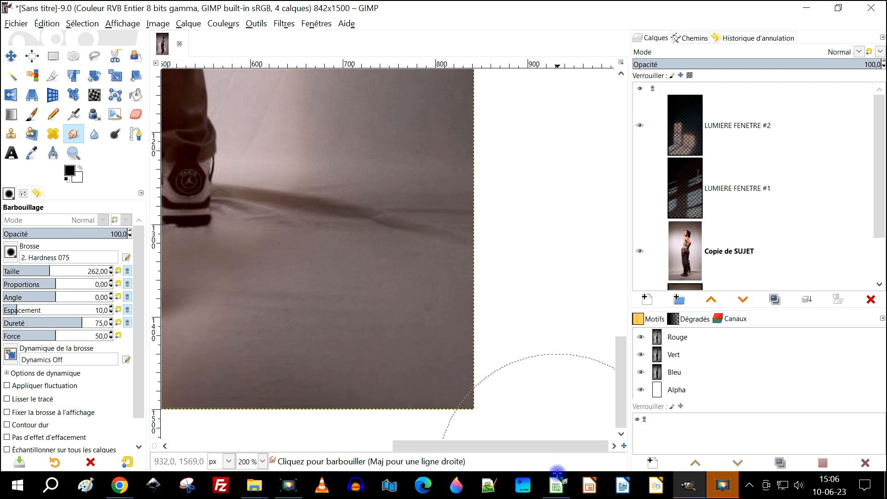
scroll(435, 330, "up", 2)
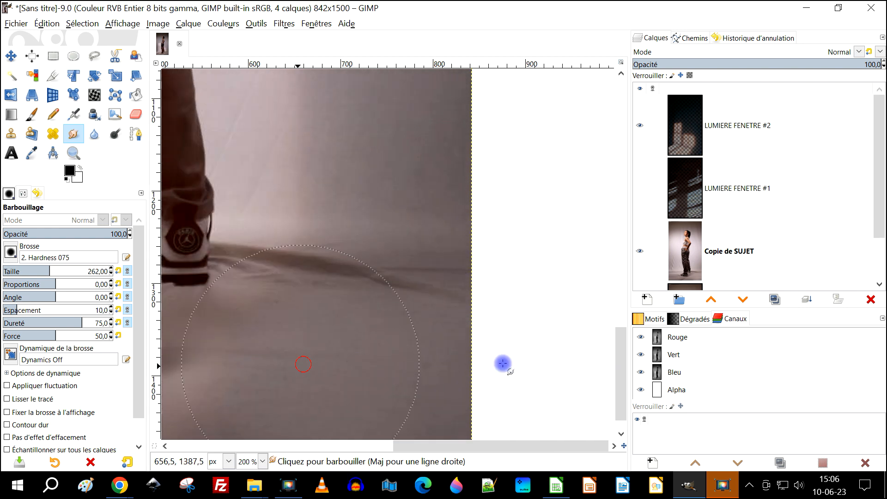
scroll(425, 352, "down", 2, "ctrl")
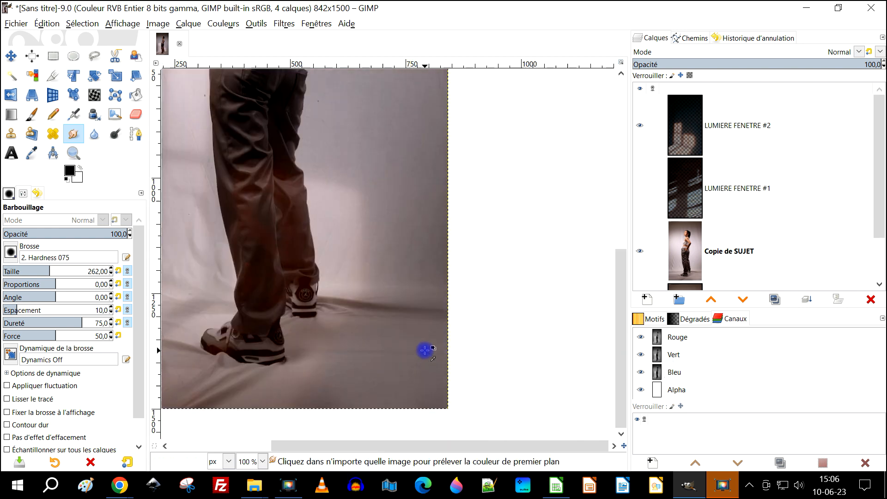
Step: Smudge the fabric folds on the floor between the front shoe and the image's left edge
scroll(425, 350, "down", 1, "ctrl")
left_click_drag(411, 344, 542, 276)
scroll(351, 317, "up", 2, "ctrl")
left_click_drag(537, 354, 317, 343)
left_click_drag(481, 340, 199, 342)
left_click_drag(416, 360, 201, 332)
left_click_drag(396, 320, 210, 298)
left_click_drag(358, 250, 319, 315)
mouse_move(223, 285)
left_mouse_down()
mouse_move(151, 284)
mouse_move(306, 300)
mouse_move(144, 309)
left_mouse_up()
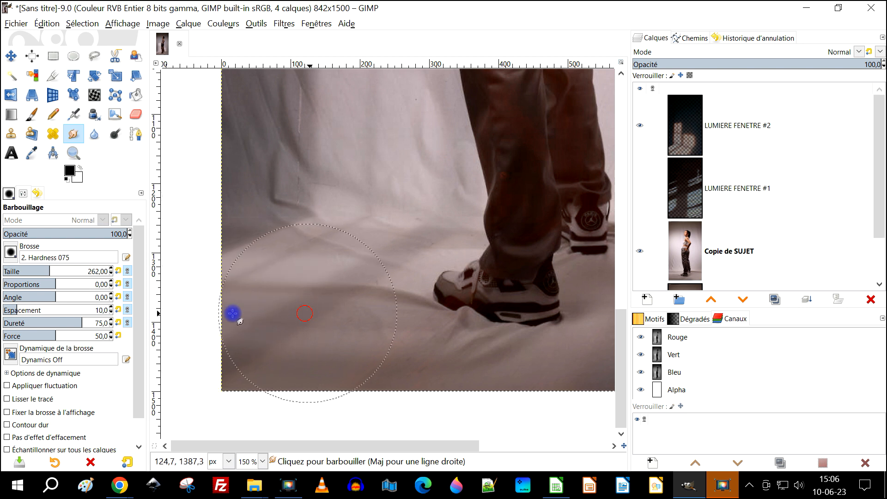
Step: Smudge the vertical folds of the backdrop wall to the left of the legs
scroll(342, 319, "down", 2)
scroll(351, 282, "up", 1)
scroll(358, 254, "up", 2)
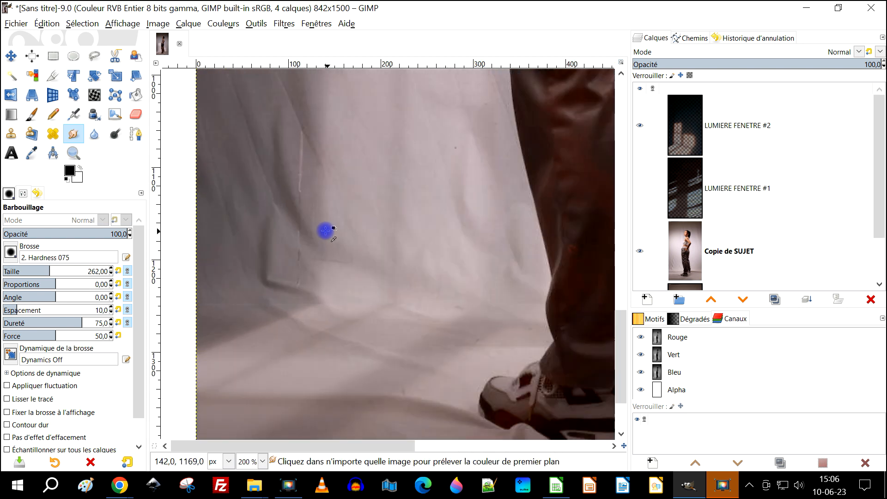
mouse_move(406, 182)
left_mouse_down()
mouse_move(430, 164)
mouse_move(467, 269)
mouse_move(452, 276)
left_mouse_up()
mouse_move(263, 287)
left_mouse_down()
mouse_move(138, 337)
mouse_move(263, 201)
left_mouse_up()
Step: Reduce the Smudge brush to size 68 and smooth the shading where the left wall meets the floor with straight strokes
left_click(23, 271)
left_click(446, 345)
scroll(428, 333, "up", 1)
left_click(426, 332)
left_click_drag(427, 334, 558, 322)
left_click(187, 302, "shift")
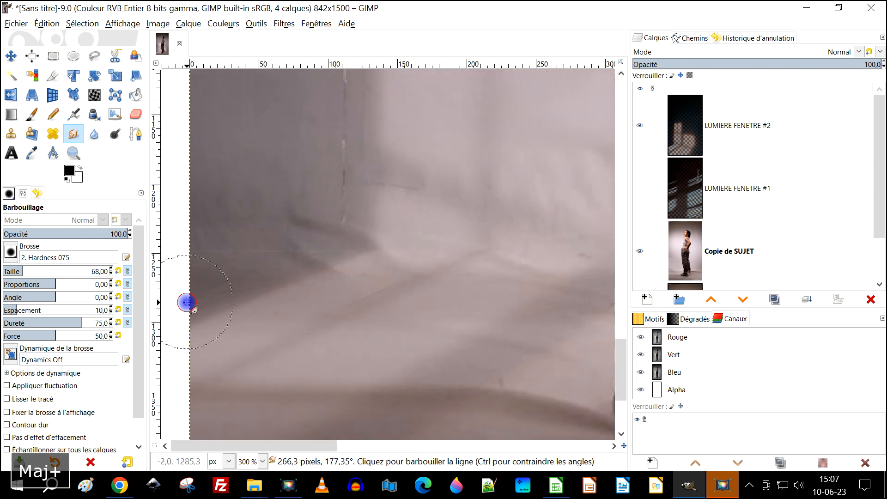
left_click_drag(495, 389, 499, 279)
left_click(498, 278)
Step: Set the Smudge brush size to 146 and smooth the floor in front of and below the front shoe
left_click(34, 271)
left_click_drag(497, 369, 321, 291)
left_click_drag(320, 376, 213, 360)
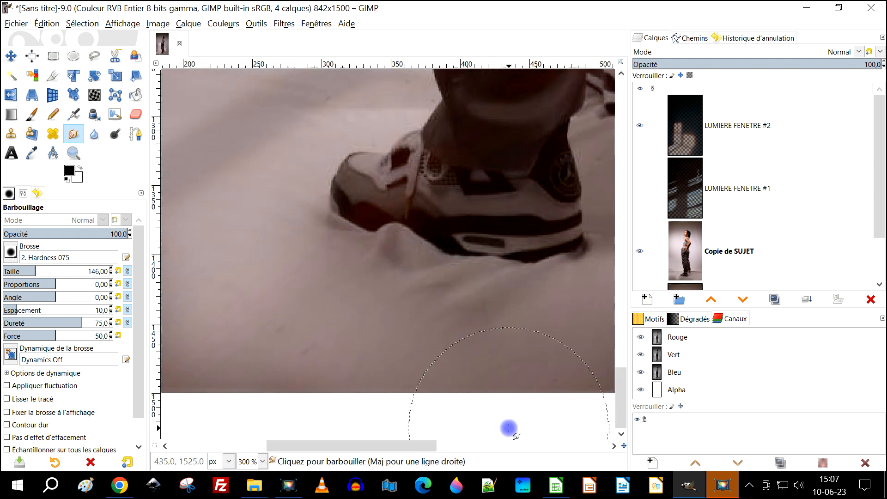
left_click_drag(509, 429, 195, 415)
scroll(366, 253, "down", 2)
left_click_drag(367, 253, 254, 344)
Step: Select a 324 × 287 px rectangle at 563, 1254 over the right part of the floor and apply a Gaussian blur
left_click(54, 59)
left_click_drag(334, 252, 369, 222)
left_click_drag(292, 208, 519, 406)
scroll(739, 199, "down", 2)
left_click(284, 24)
left_click(505, 105)
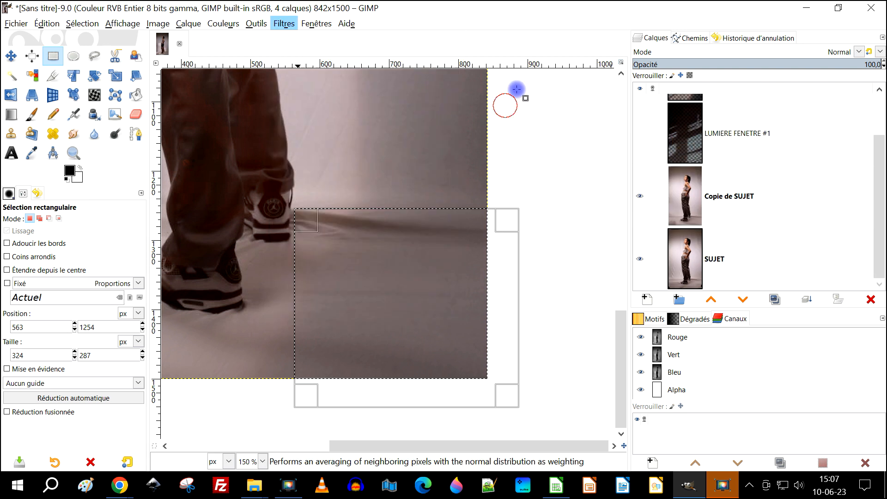
left_click(145, 276)
Step: Lock the Smudge brush size to the view and smudge the floor between the two shoes and around the front heel
left_click(73, 134)
left_click_drag(296, 347, 399, 309)
scroll(413, 265, "up", 3)
scroll(49, 416, "down", 2)
left_click(46, 385)
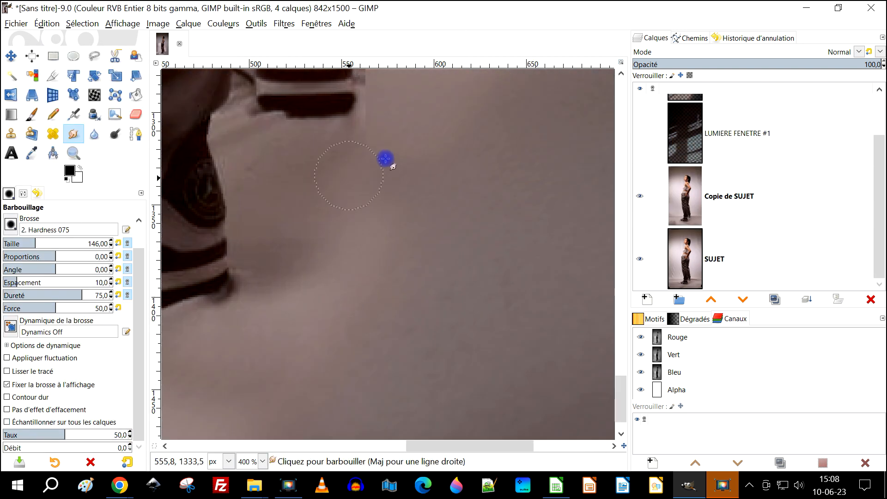
left_click_drag(386, 158, 324, 360)
scroll(324, 361, "up", 2)
left_click_drag(307, 157, 289, 158)
scroll(305, 333, "down", 4)
Step: Smudge the floor and wall transition to the right of the rear shoe, and clear the rectangular selection
left_click_drag(414, 327, 350, 348)
scroll(350, 347, "up", 1)
mouse_move(522, 281)
left_mouse_down()
mouse_move(185, 295)
mouse_move(481, 317)
left_mouse_up()
scroll(394, 303, "down", 1)
left_click(53, 56)
scroll(411, 279, "up", 1)
left_click(305, 39)
key("s")
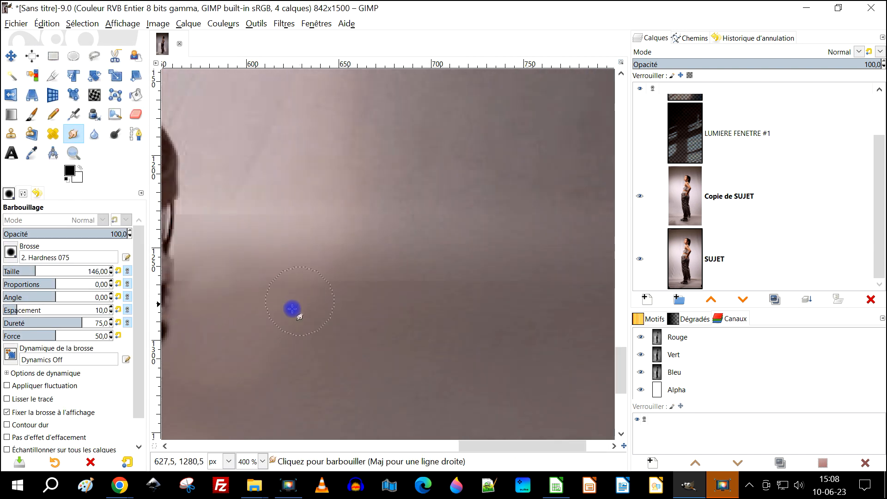
scroll(489, 293, "down", 3)
scroll(489, 293, "left", 6)
scroll(443, 296, "down", 3)
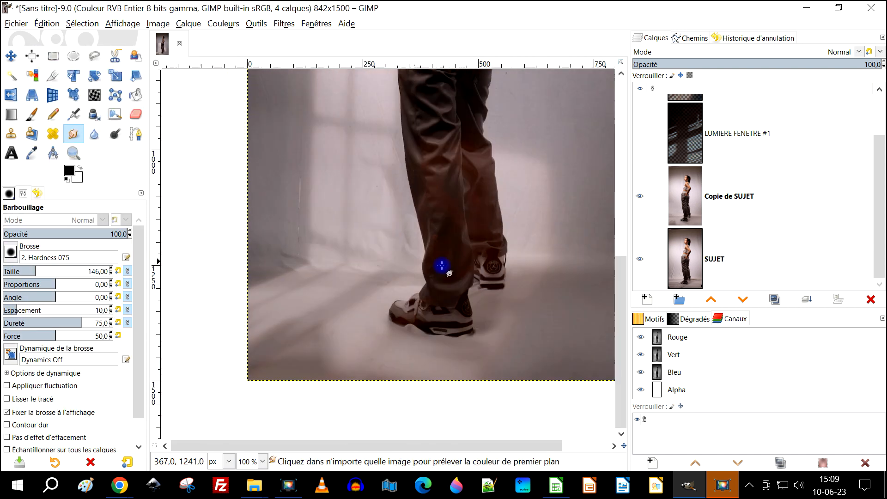
Step: Outline the wall and floor area left of the legs with a free selection and apply a 1.50 Gaussian blur
left_click(94, 56)
scroll(462, 273, "up", 2)
left_click(290, 346)
left_click(300, 326)
left_click(330, 313)
left_click(346, 218)
left_click(174, 347)
left_click(500, 333)
left_click(284, 23)
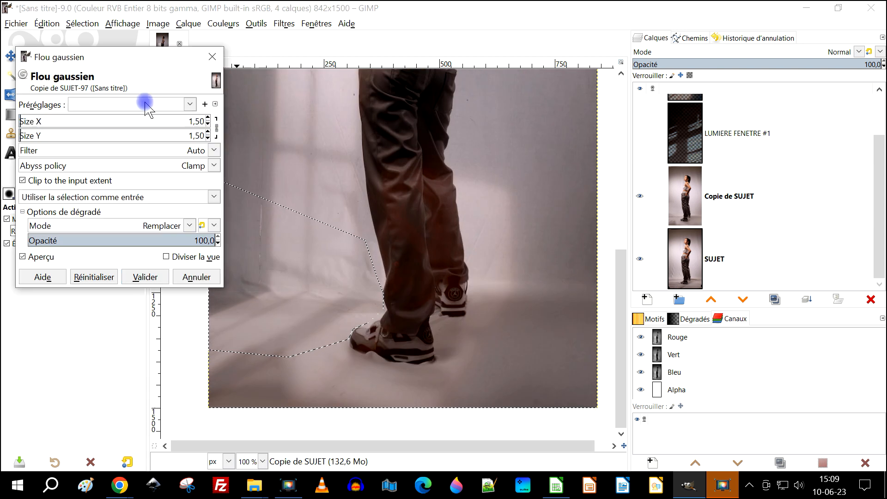
left_click(145, 276)
Step: Clear the free selection, return to the Smudge tool, and make Copie de SUJET the active layer
left_click(53, 56)
scroll(351, 233, "up", 2)
key("s")
scroll(287, 398, "right", 4)
scroll(342, 360, "left", 5)
scroll(342, 360, "up", 3)
scroll(396, 323, "up", 2)
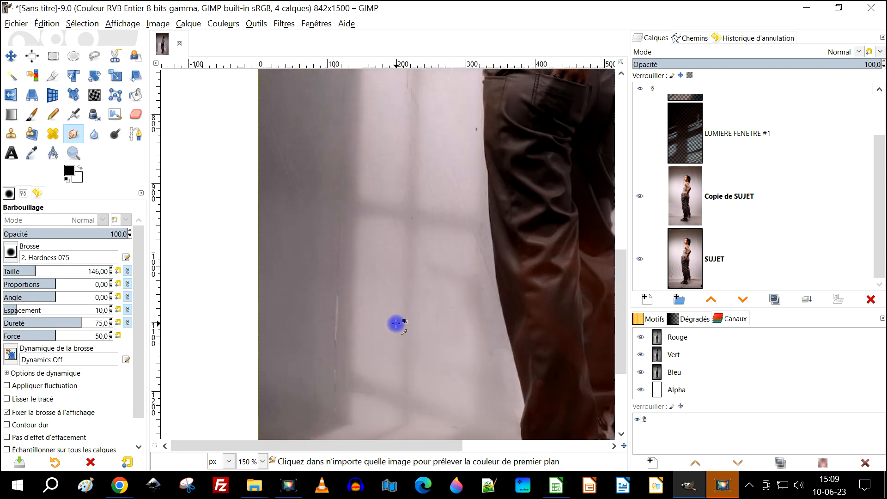
scroll(729, 196, "up", 3)
left_click(729, 251)
left_click(821, 64)
scroll(360, 272, "up", 1)
scroll(360, 272, "down", 5)
scroll(323, 333, "up", 5)
left_click(729, 251)
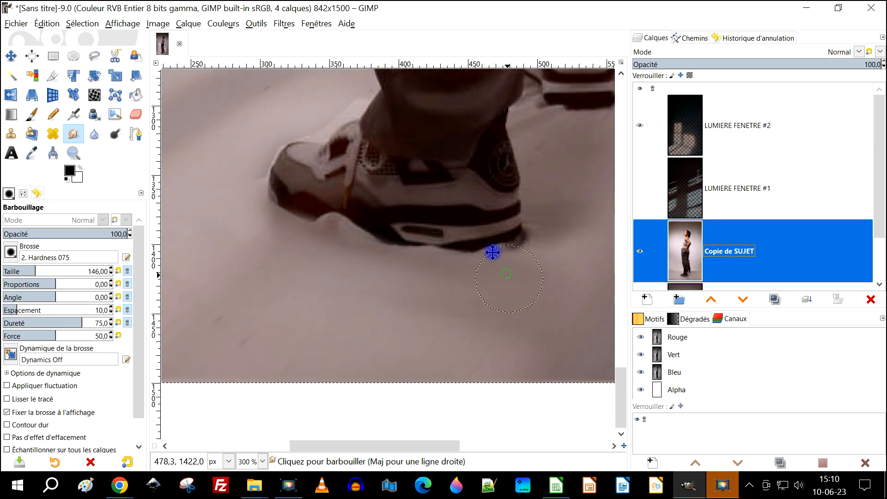
Step: Enlarge the Smudge brush to size 246 and smooth the remaining floor creases below the front shoe
scroll(348, 283, "down", 1)
scroll(369, 269, "up", 10)
scroll(369, 269, "down", 2)
scroll(416, 227, "up", 3)
mouse_move(345, 284)
left_mouse_down()
mouse_move(376, 250)
mouse_move(467, 287)
left_mouse_up()
scroll(415, 180, "up", 2)
scroll(374, 129, "down", 5)
scroll(355, 171, "up", 4)
scroll(396, 214, "down", 4)
scroll(410, 259, "up", 4)
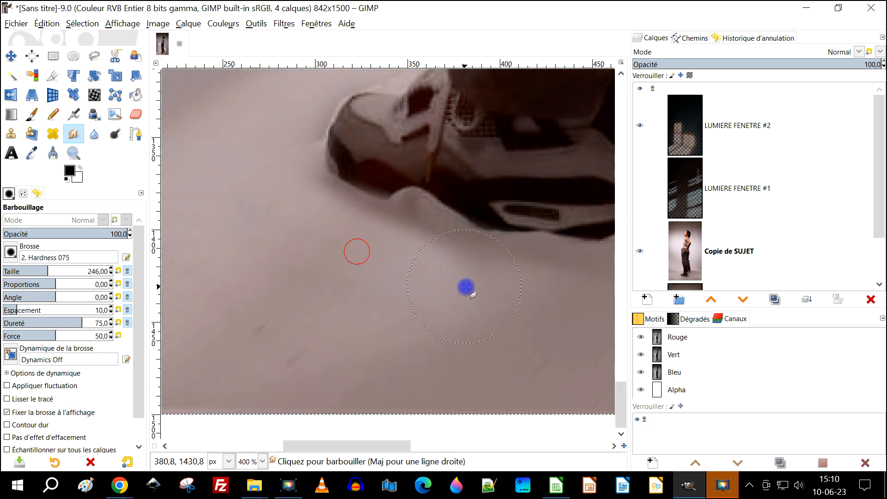
scroll(430, 277, "down", 4)
scroll(498, 300, "up", 2)
scroll(486, 221, "down", 3)
scroll(471, 245, "down", 2)
scroll(240, 208, "up", 8)
Step: Select LUMIERE FENETRE #2 and compare the whole retouched portrait with that layer hidden and shown
left_click(734, 125)
left_click_drag(259, 205, 308, 189)
scroll(323, 184, "down", 8)
scroll(430, 164, "up", 1)
left_click(640, 126)
left_click(640, 125)
scroll(445, 231, "down", 1)
scroll(460, 226, "up", 1)
left_click_drag(476, 229, 436, 234)
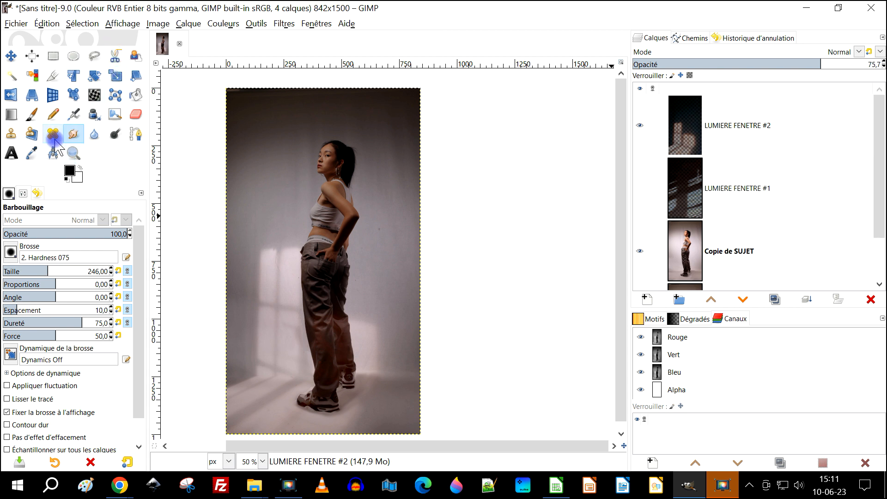
Step: Set the Paintbrush to the signature #1 brush at size 103 and stamp the signature in the image's lower-right corner
left_click(34, 117)
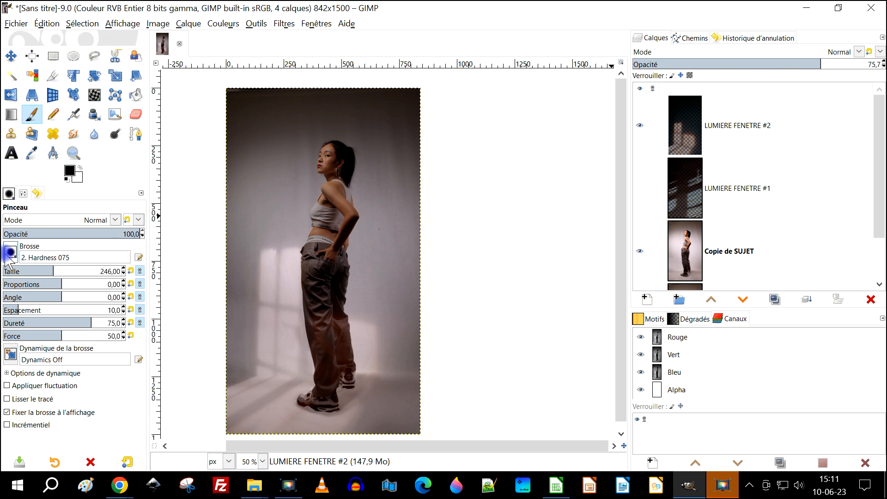
left_click(7, 255)
double_click(10, 285)
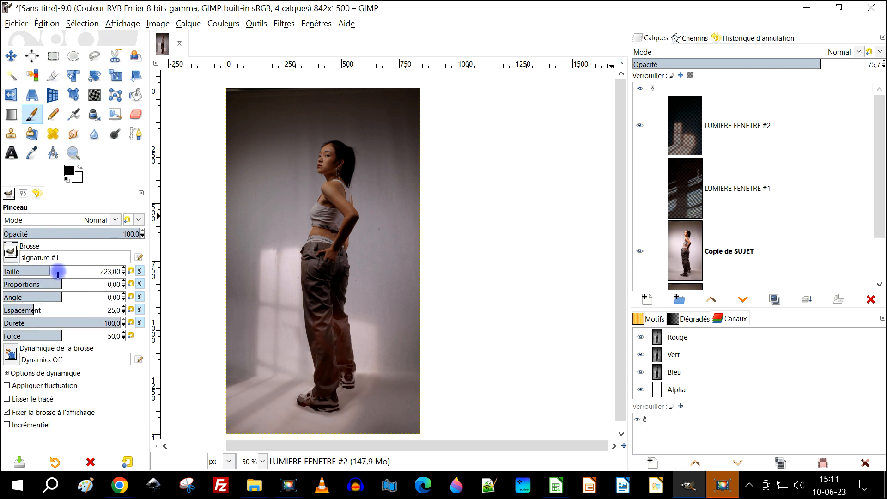
left_click(32, 273)
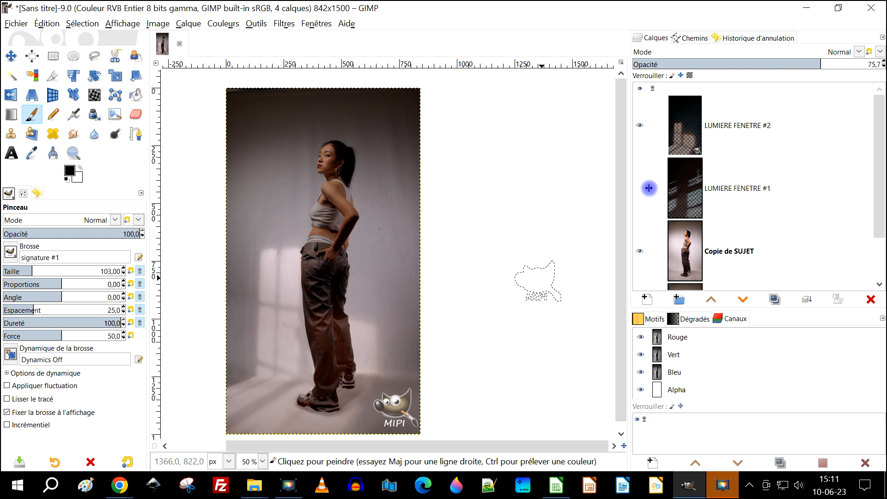
Step: Undo the signature stamp on LUMIERE FENETRE #2 and open the settings for a new layer above it
key("ctrl+z")
left_click(804, 129)
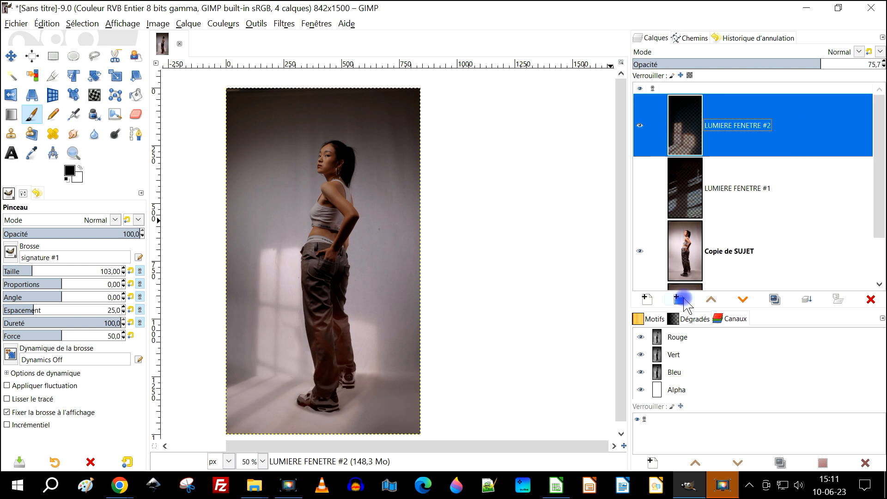
left_click(647, 299)
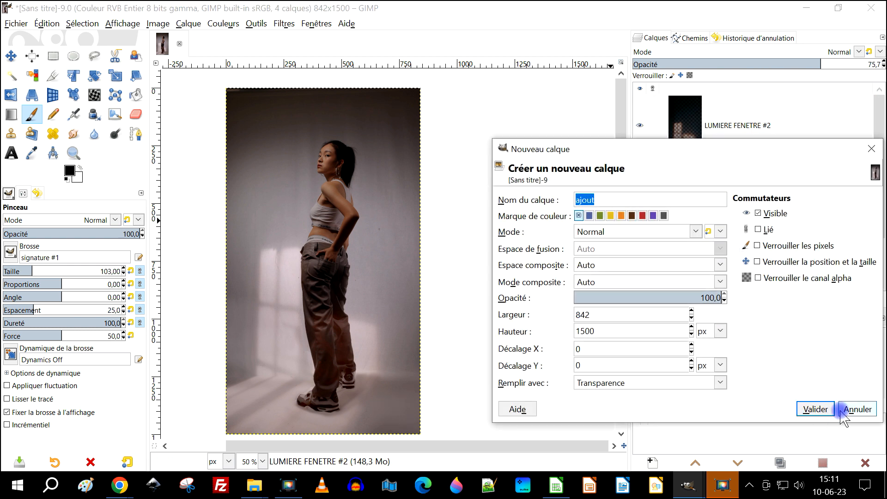